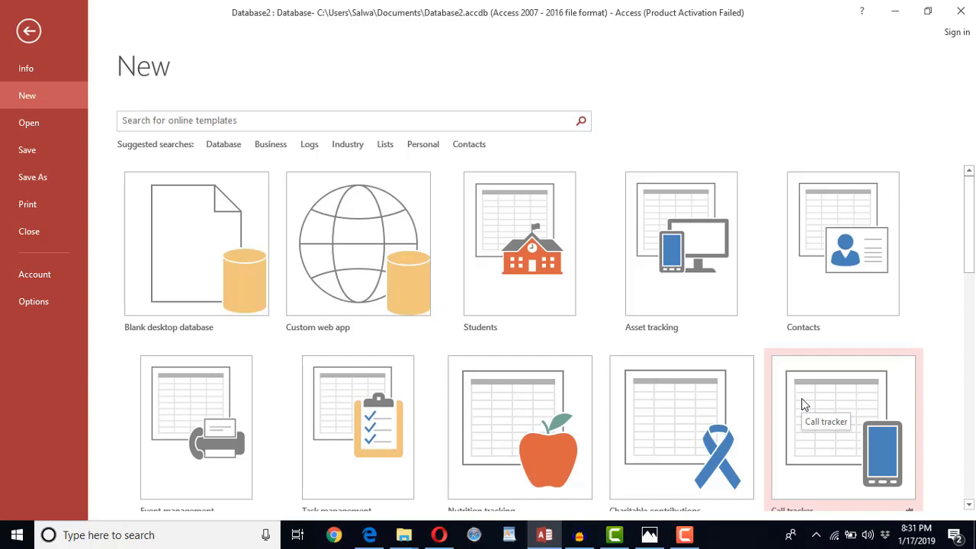
# - Create a blank desktop database named Database3.accdb, opening an empty Table1
pyautogui.scroll(-1, 802, 398)
pyautogui.scroll(-3, 392, 404)
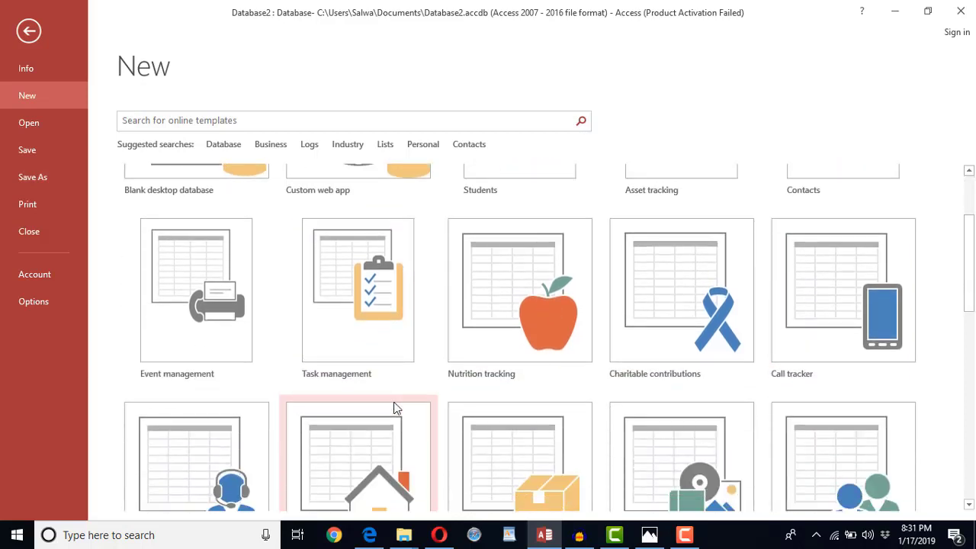
pyautogui.scroll(4, 540, 421)
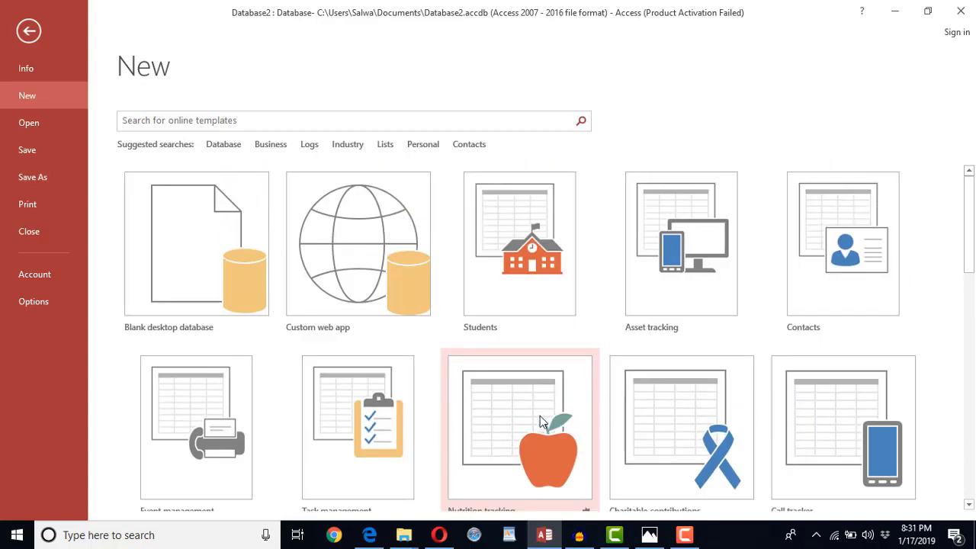
pyautogui.click(199, 241)
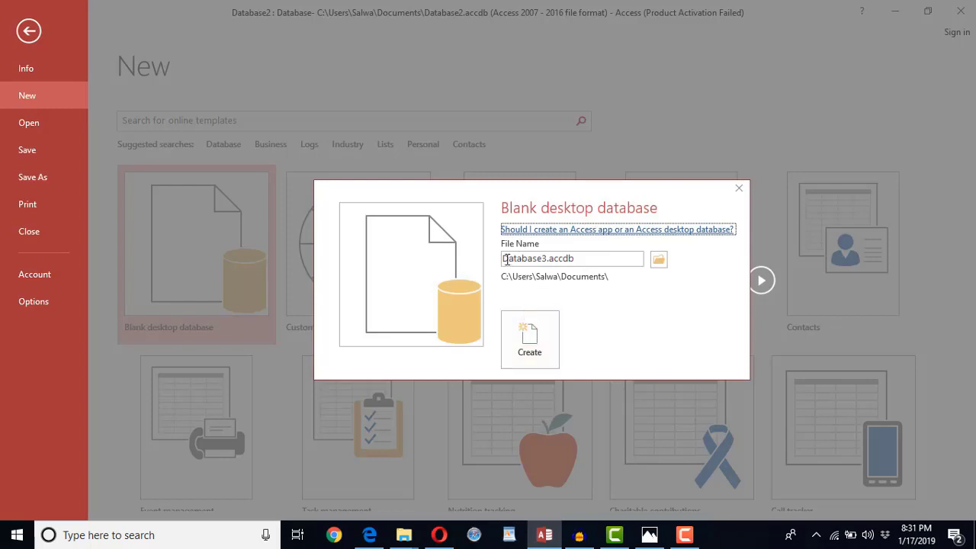
pyautogui.click(549, 336)
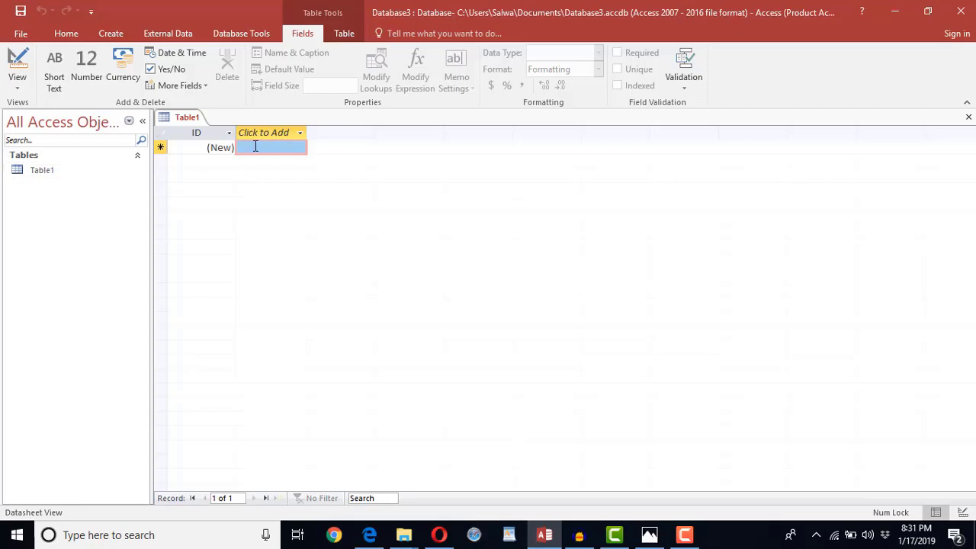
# - Add First Name and Last Name as Short Text fields to Table1
pyautogui.click(204, 149)
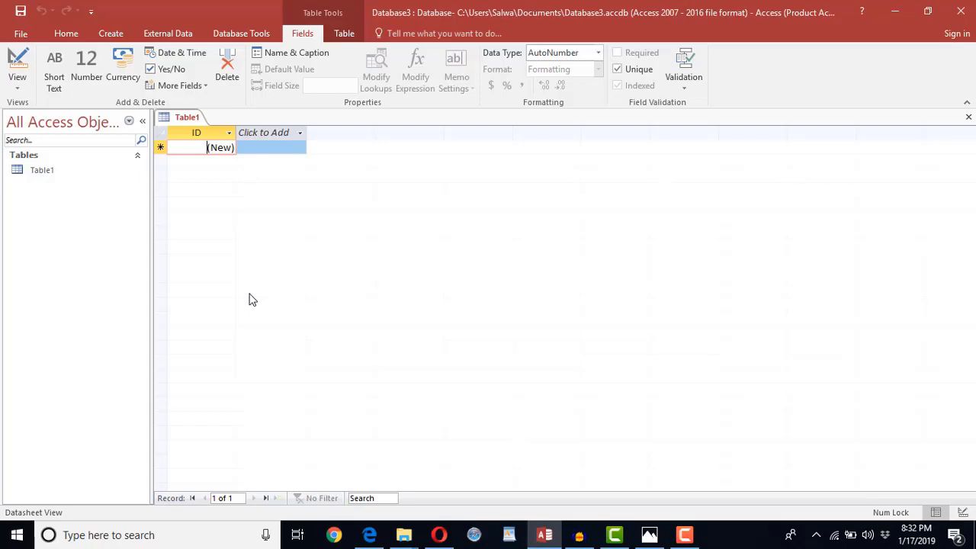
pyautogui.click(259, 135)
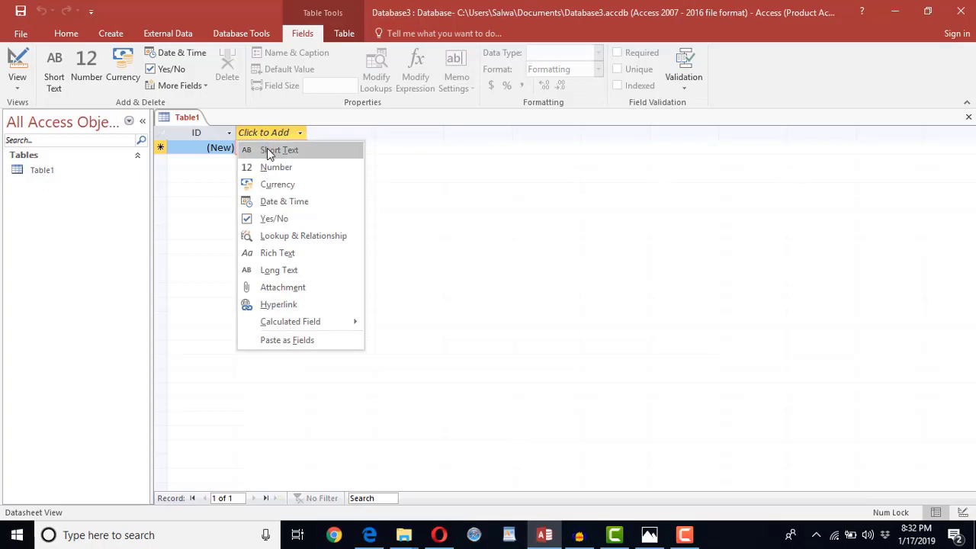
pyautogui.click(268, 151)
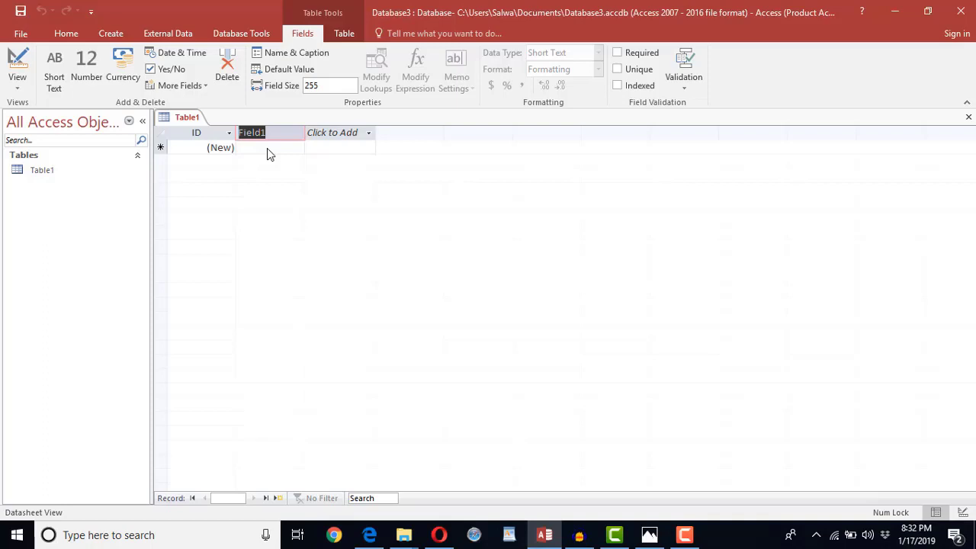
pyautogui.write('F')
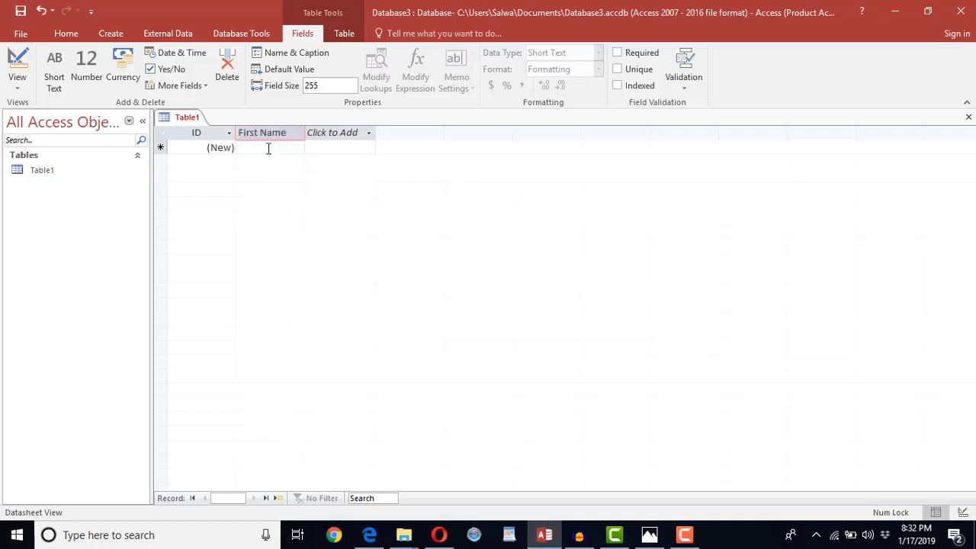
pyautogui.click(324, 133)
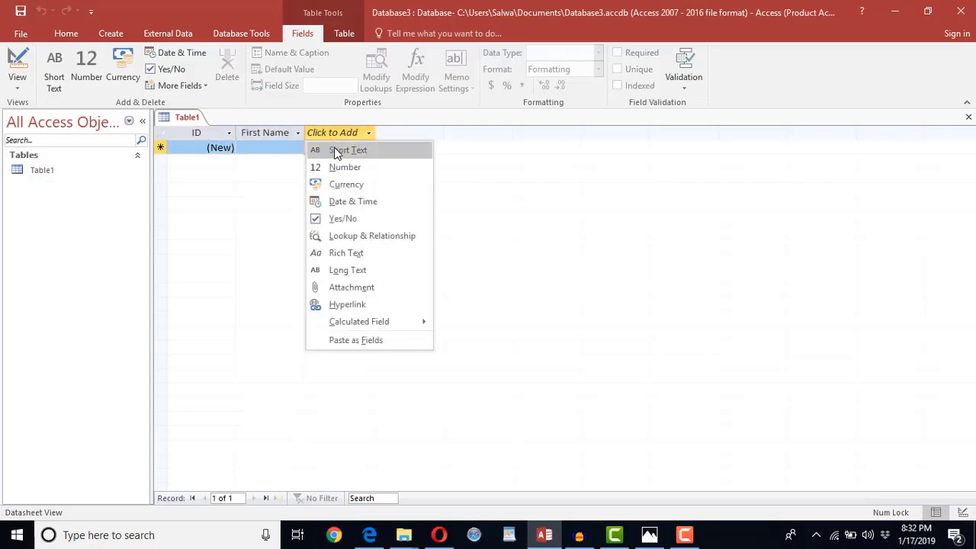
pyautogui.click(337, 149)
pyautogui.write('L')
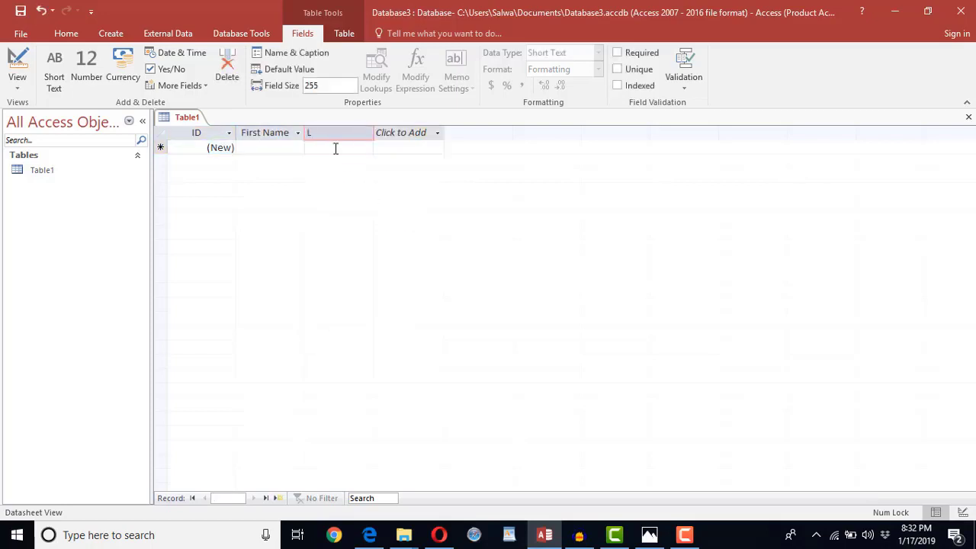
pyautogui.write('ast Name')
# - Add an Email Short Text field and a Telphone Number field
pyautogui.click(401, 137)
pyautogui.click(416, 152)
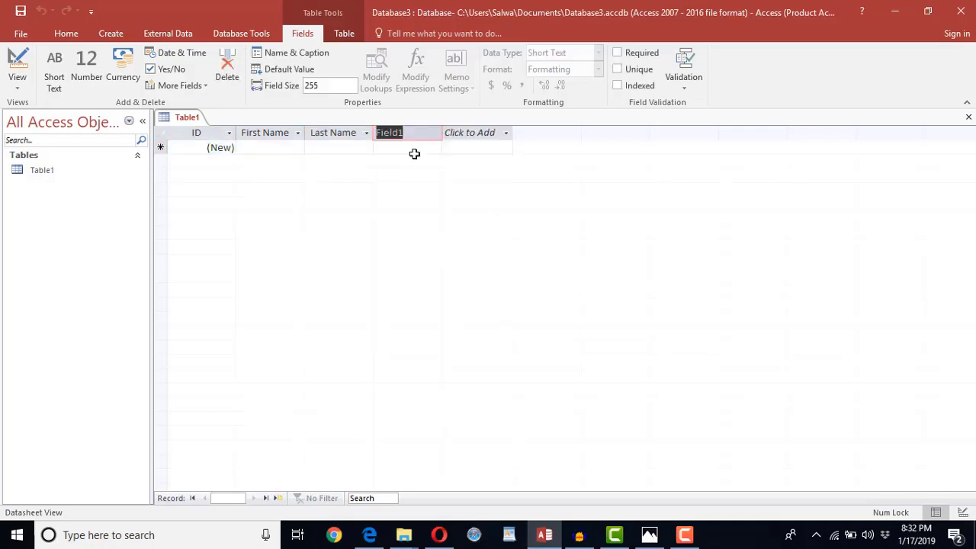
pyautogui.write('Email')
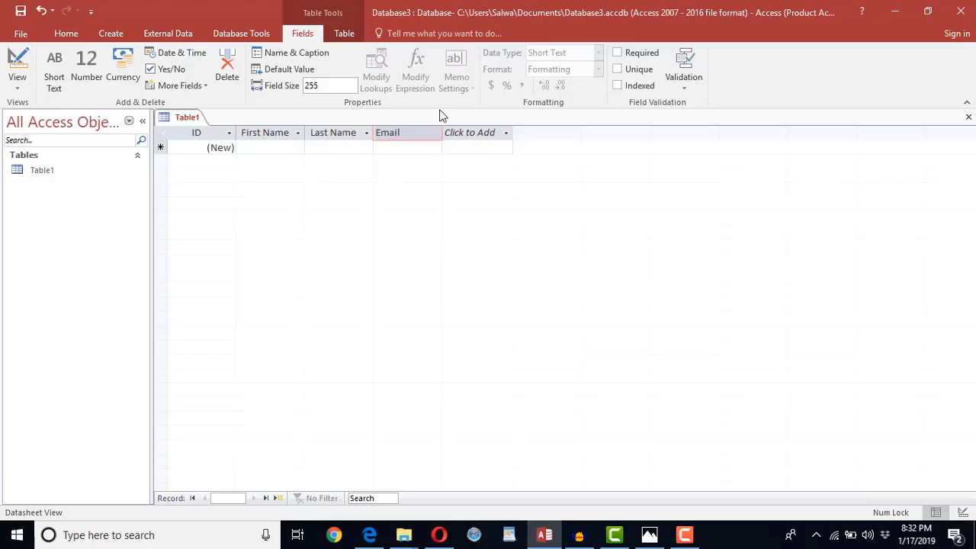
pyautogui.click(463, 135)
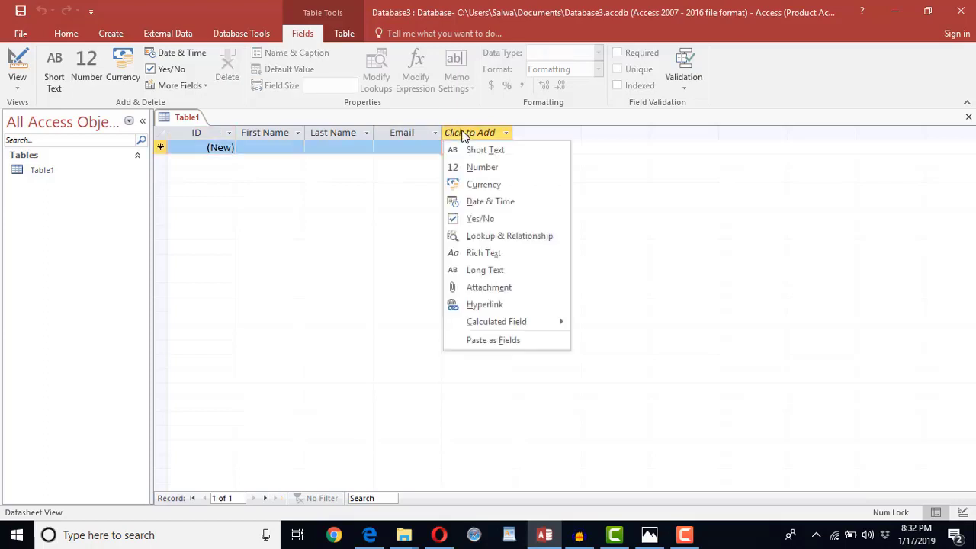
pyautogui.click(478, 167)
pyautogui.write('Telphone')
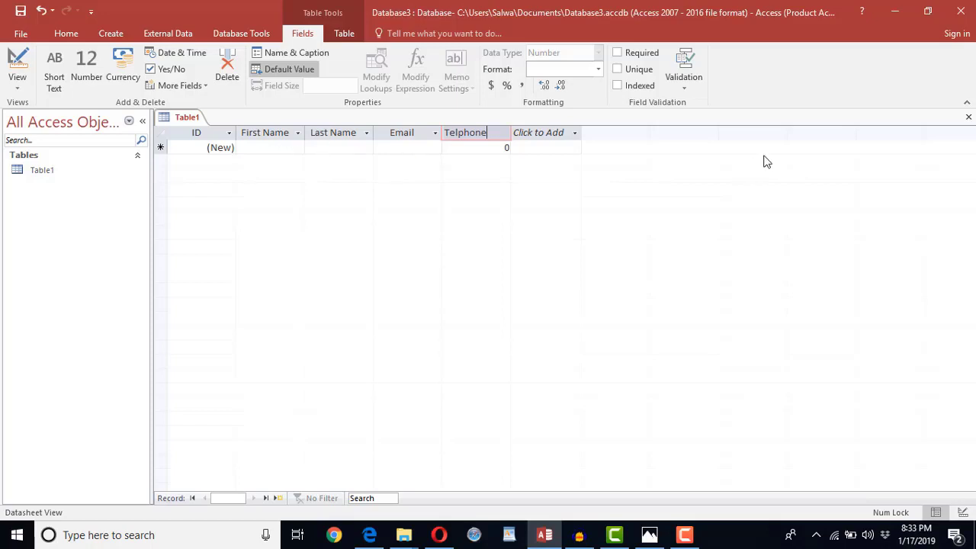
# - Close Table1 and save it under the name Student
pyautogui.click(968, 116)
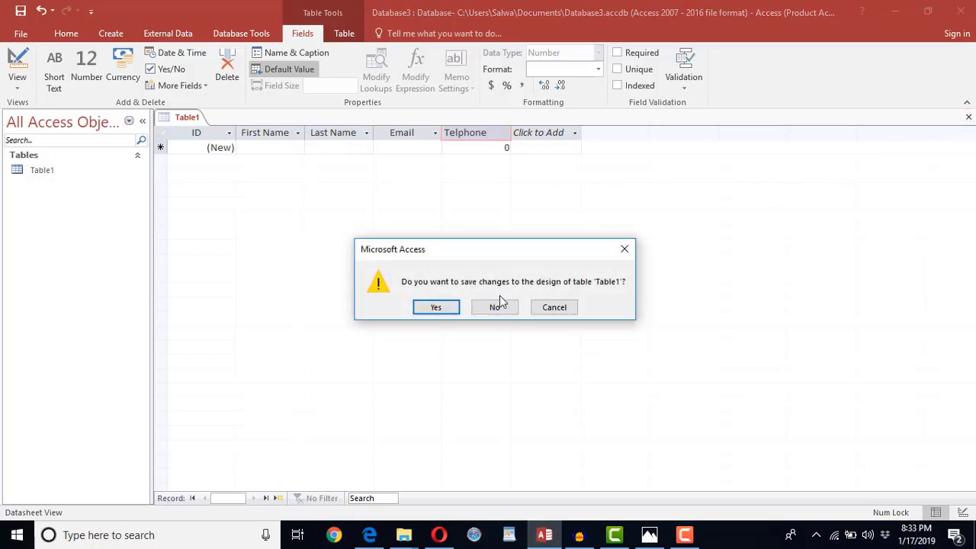
pyautogui.click(435, 308)
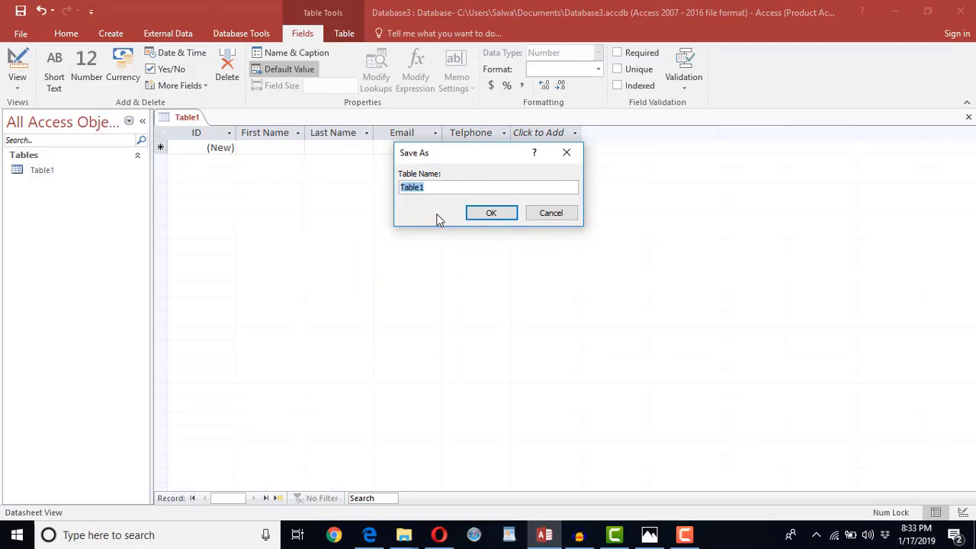
pyautogui.write('Student')
pyautogui.click(488, 213)
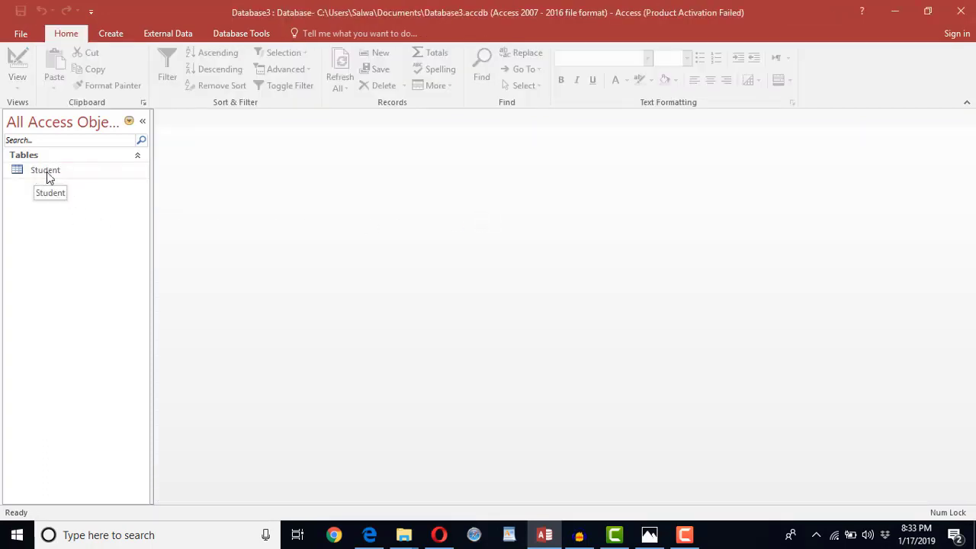
# - Open the Student table's datasheet, then switch it to Design View
pyautogui.doubleClick(46, 171)
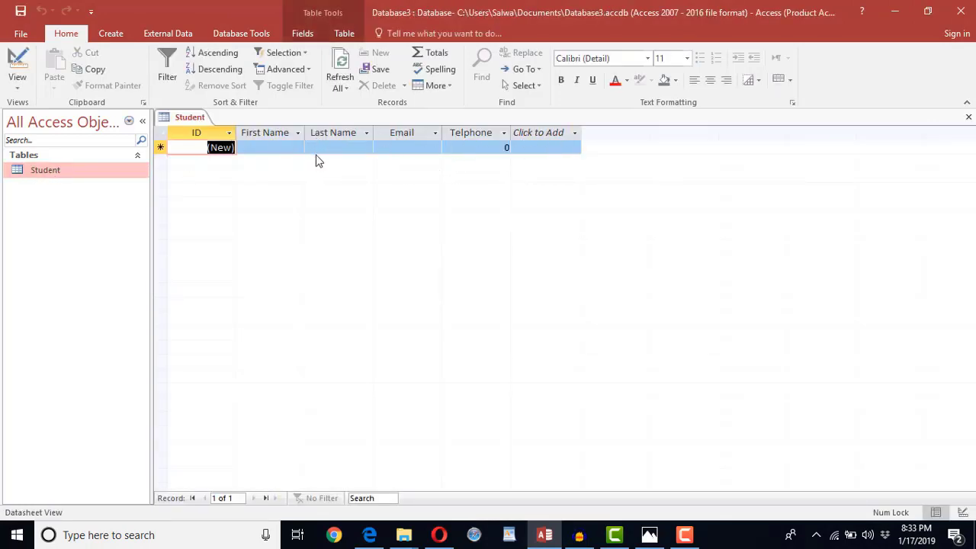
pyautogui.click(269, 147)
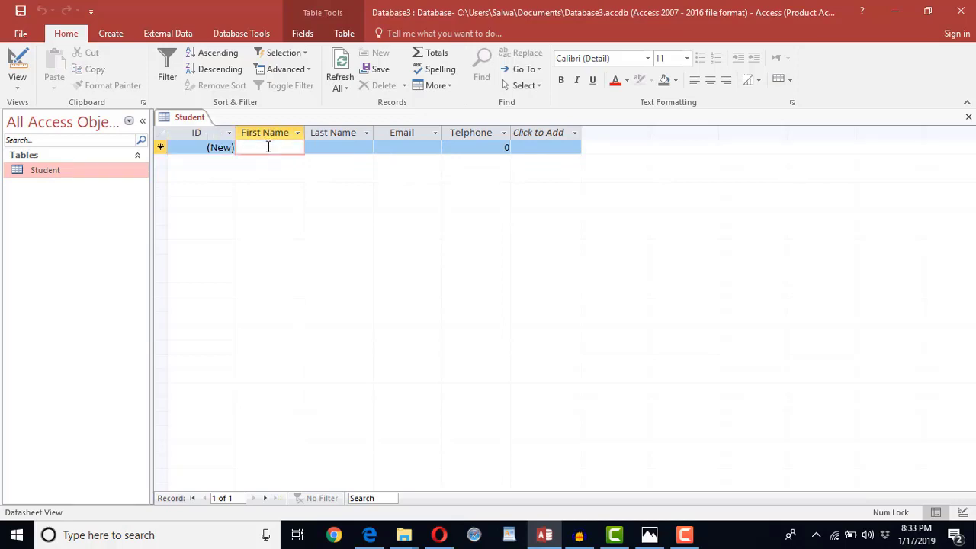
pyautogui.click(327, 139)
pyautogui.click(268, 142)
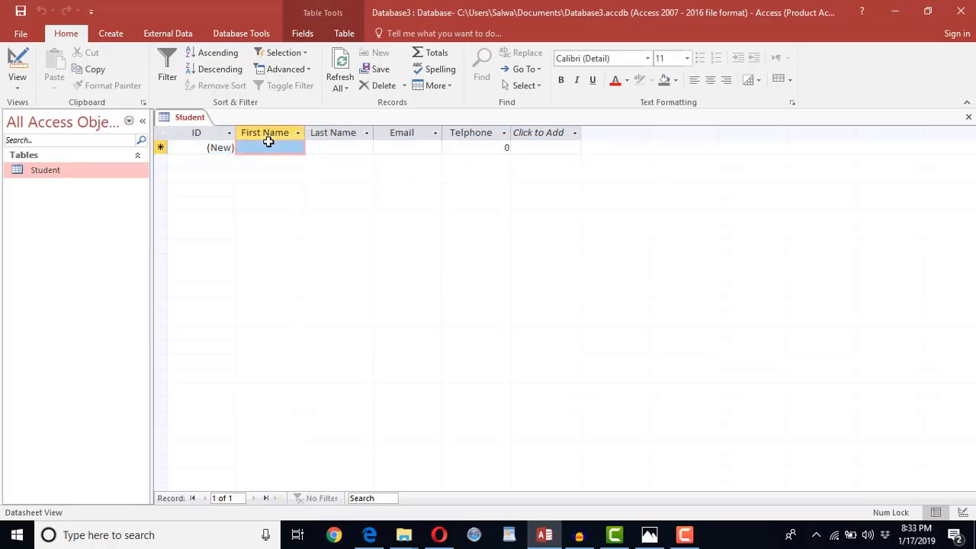
pyautogui.click(390, 147)
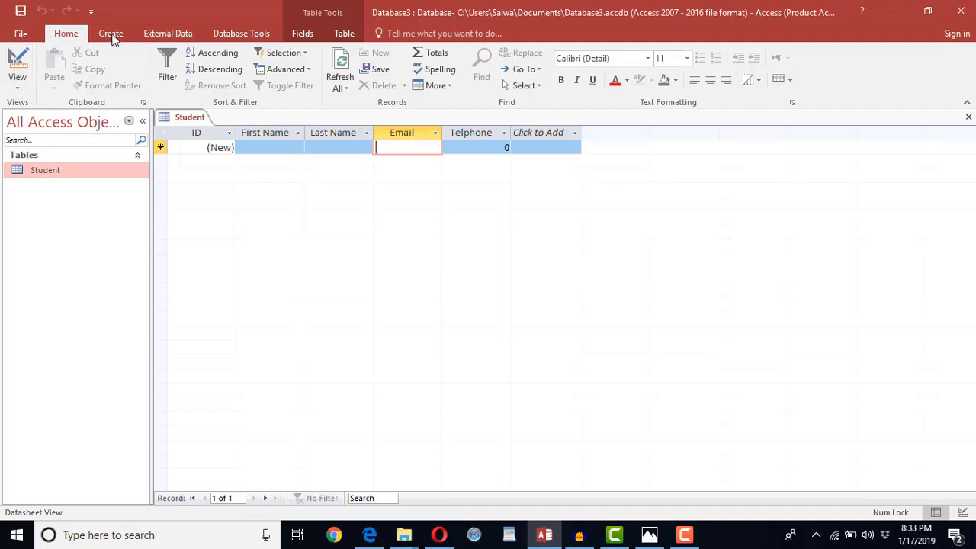
pyautogui.click(17, 90)
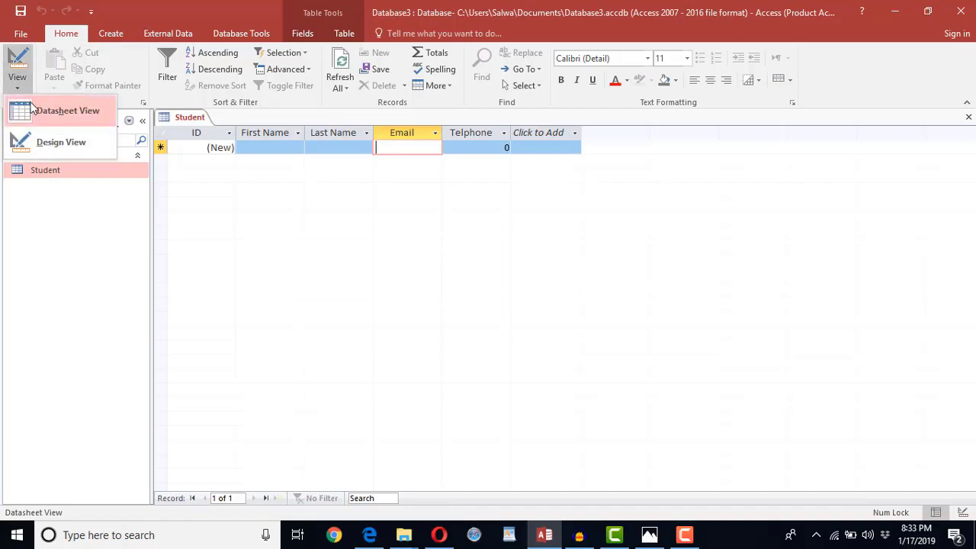
pyautogui.click(58, 143)
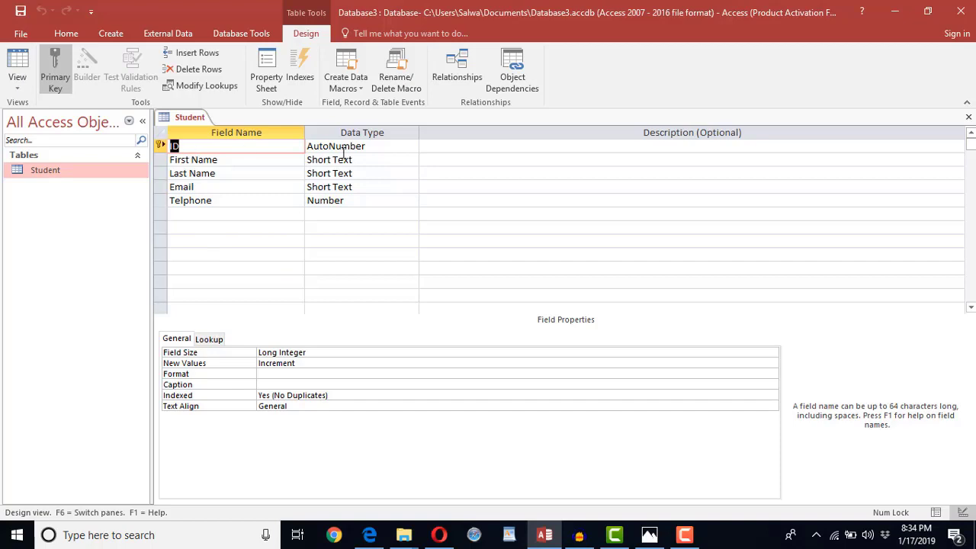
# - Inspect the ID and Telphone data types, then return Student to Datasheet View
pyautogui.click(371, 147)
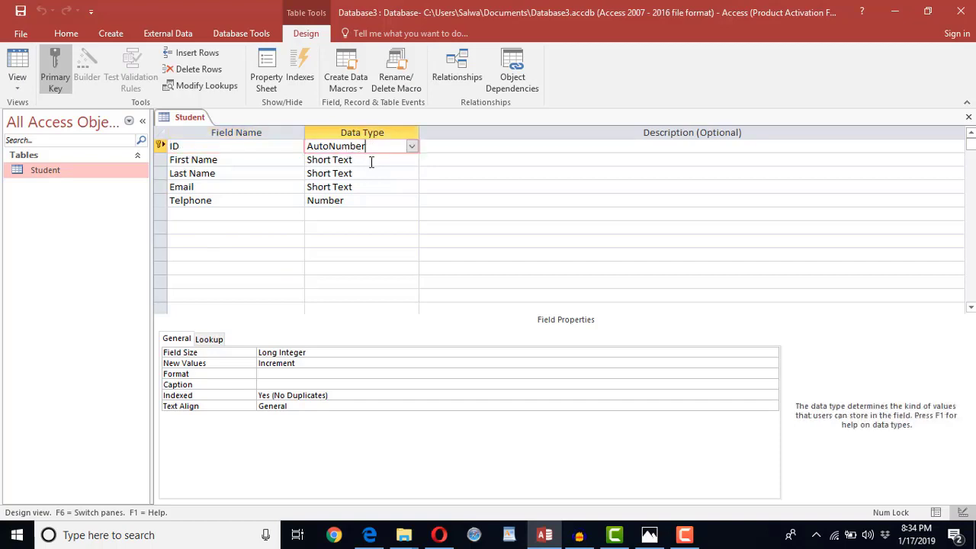
pyautogui.click(356, 201)
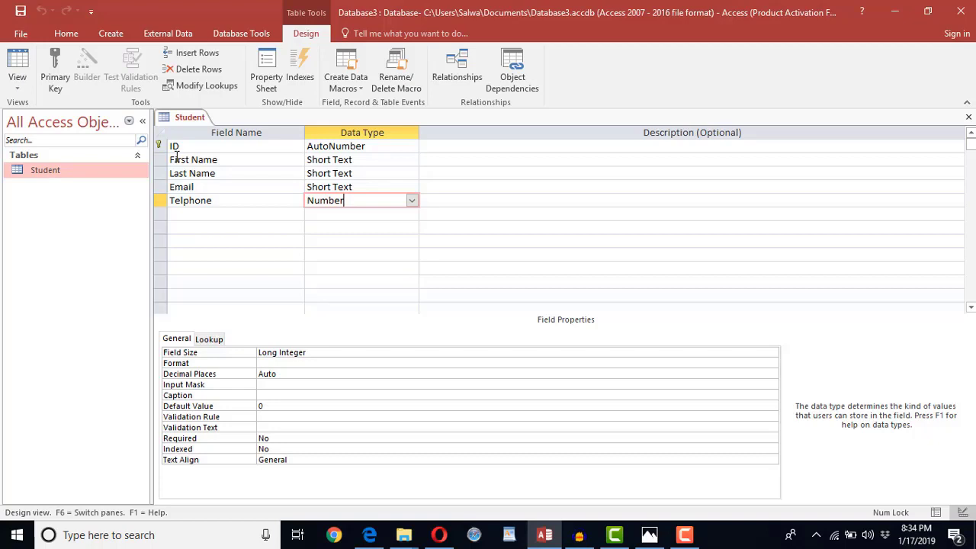
pyautogui.click(16, 93)
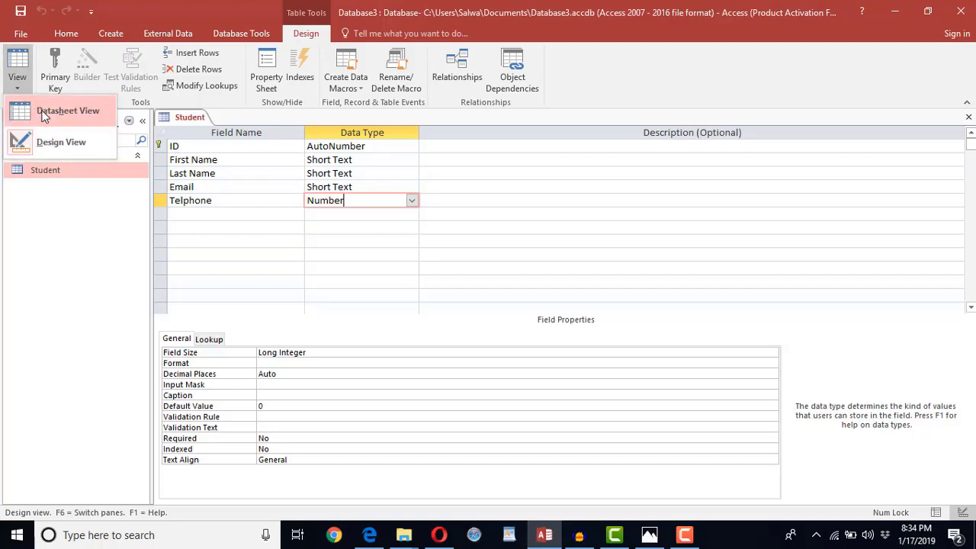
pyautogui.click(43, 115)
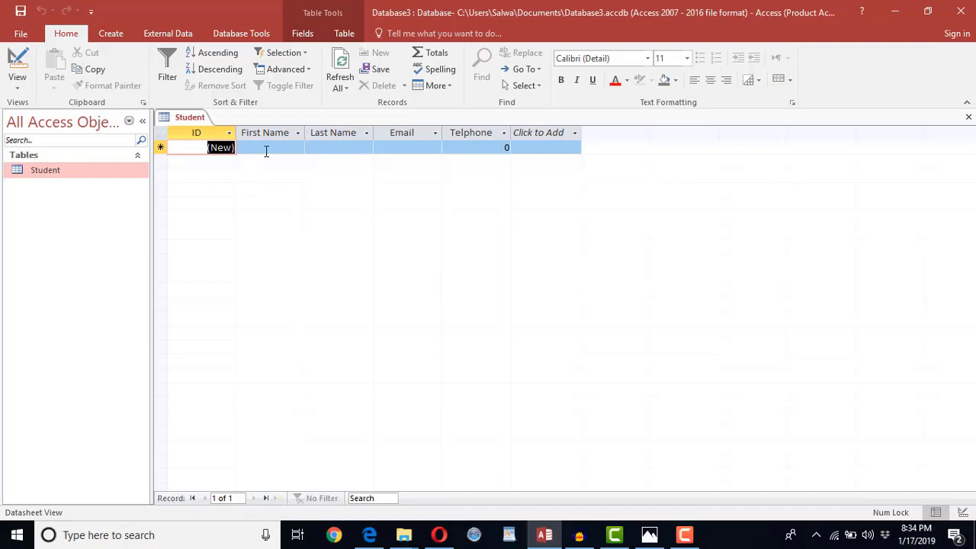
# - Check the empty record's First Name, Last Name and Email cells, then show the Create ribbon
pyautogui.click(266, 150)
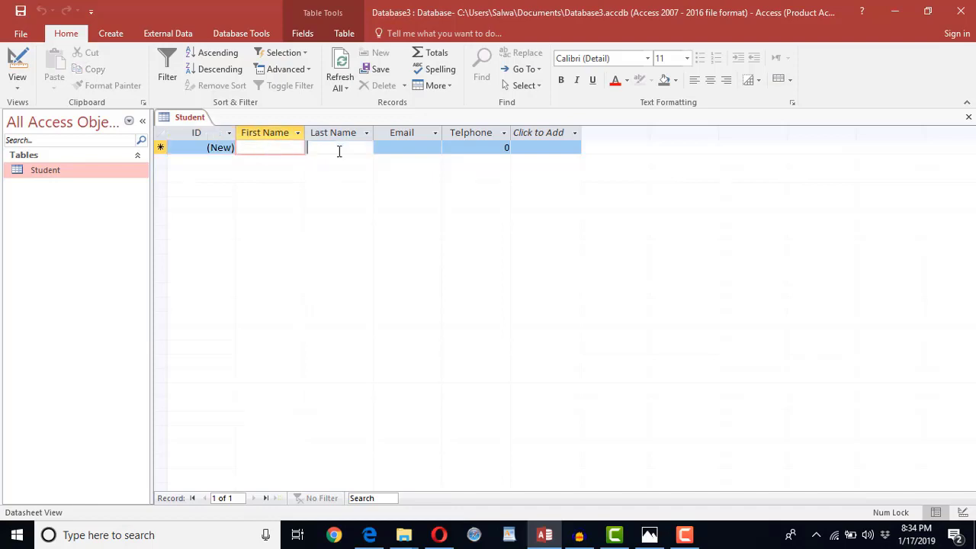
pyautogui.click(337, 152)
pyautogui.click(399, 153)
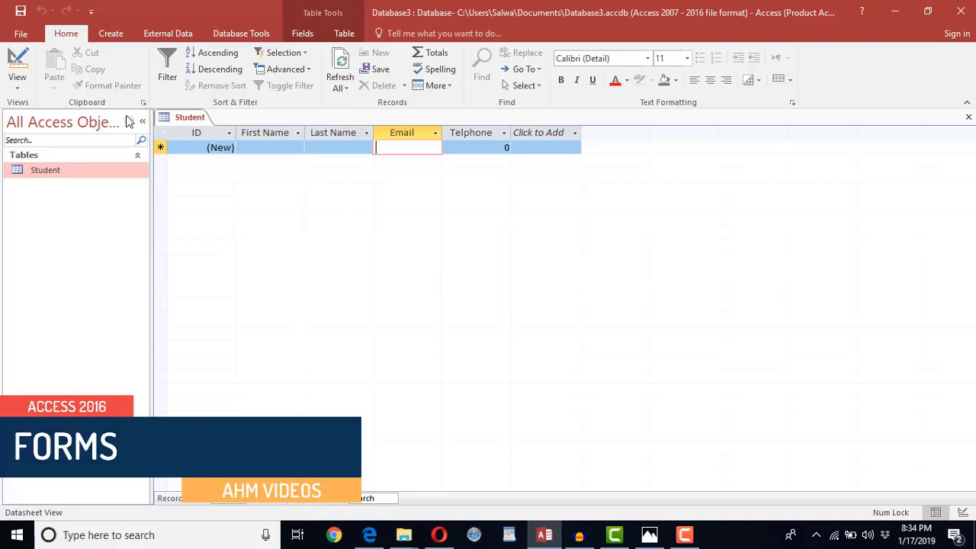
pyautogui.click(105, 37)
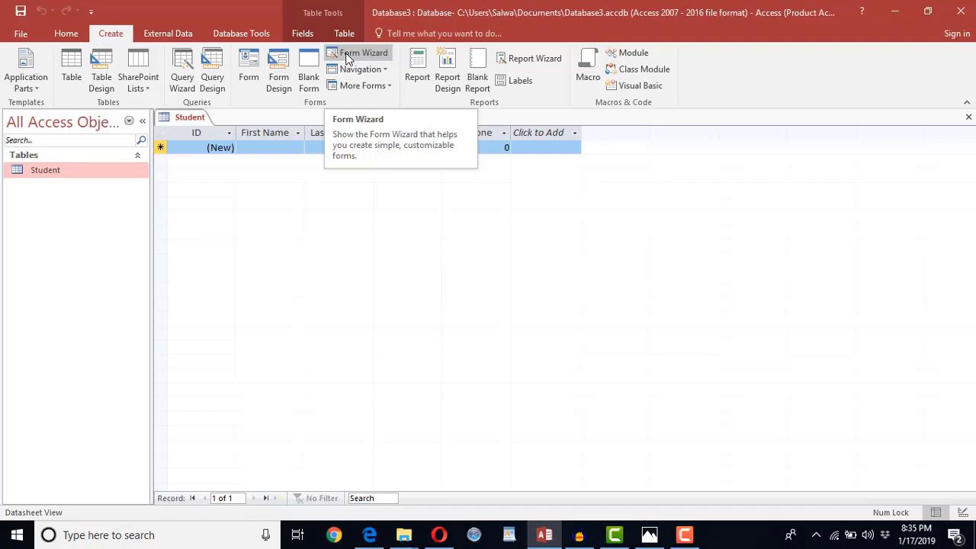
# - Launch the Form Wizard with the Student table as its source
pyautogui.click(345, 53)
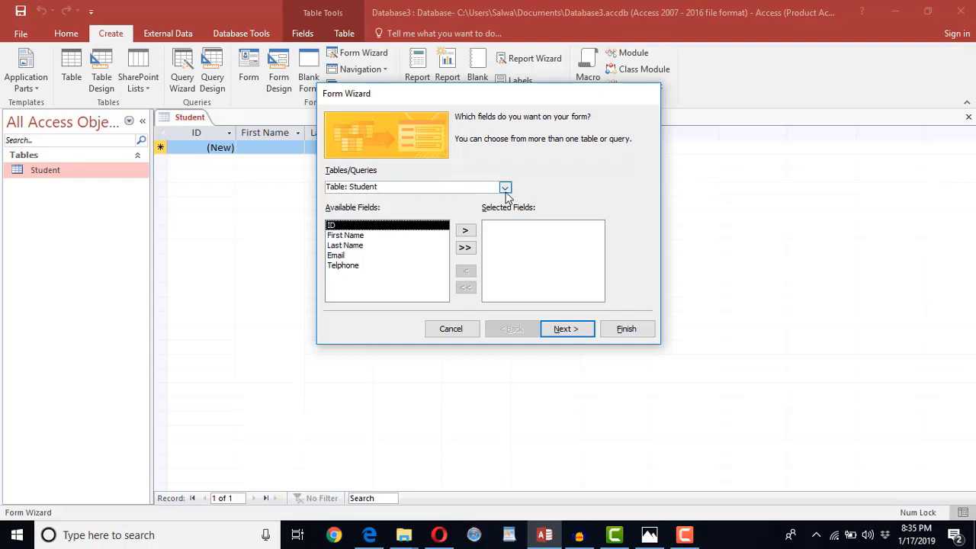
pyautogui.click(505, 192)
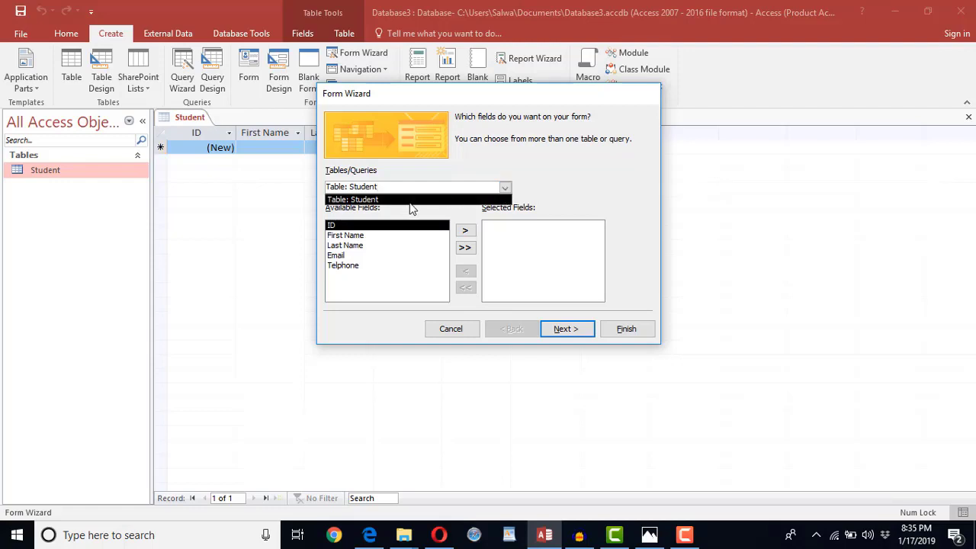
pyautogui.click(441, 187)
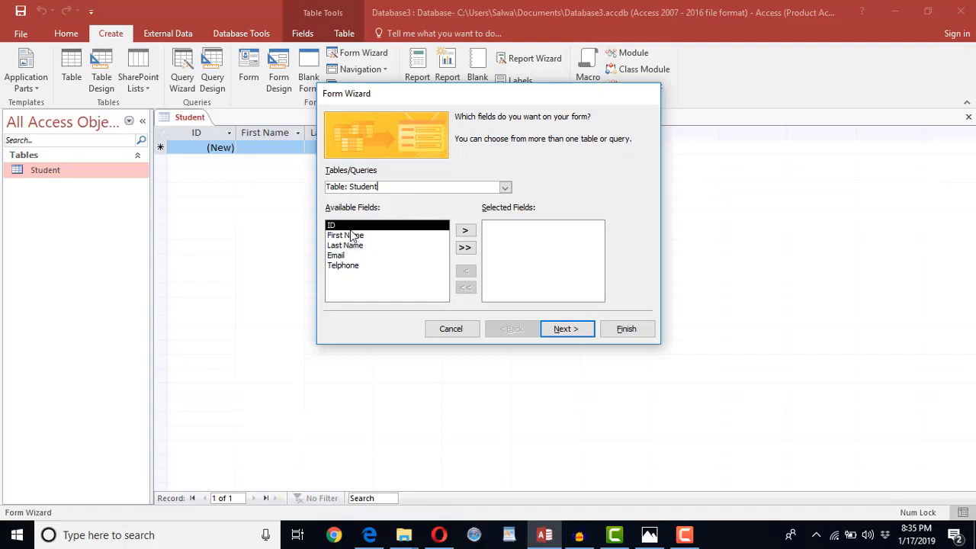
# - Add all five Student fields to the form and proceed to the layout step
pyautogui.click(464, 232)
pyautogui.click(465, 233)
pyautogui.click(465, 231)
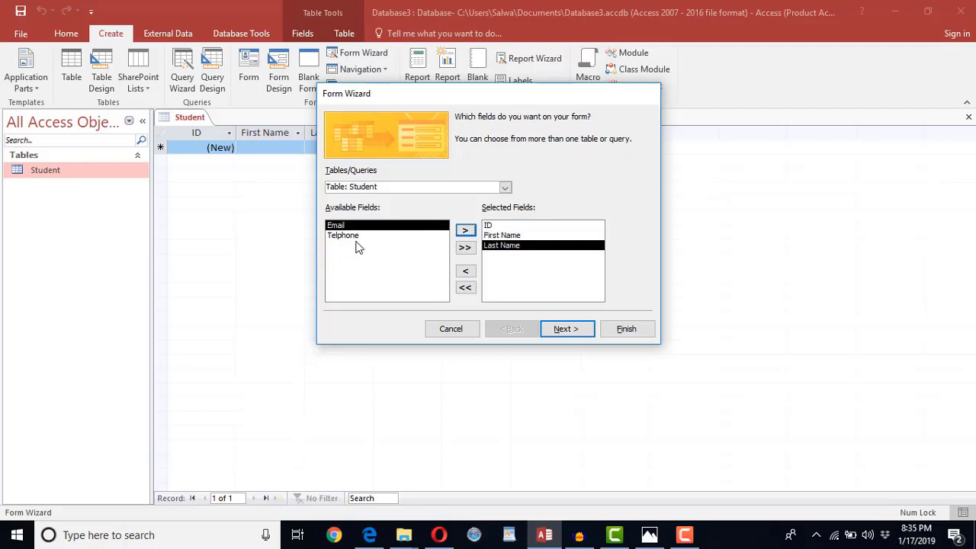
pyautogui.click(465, 287)
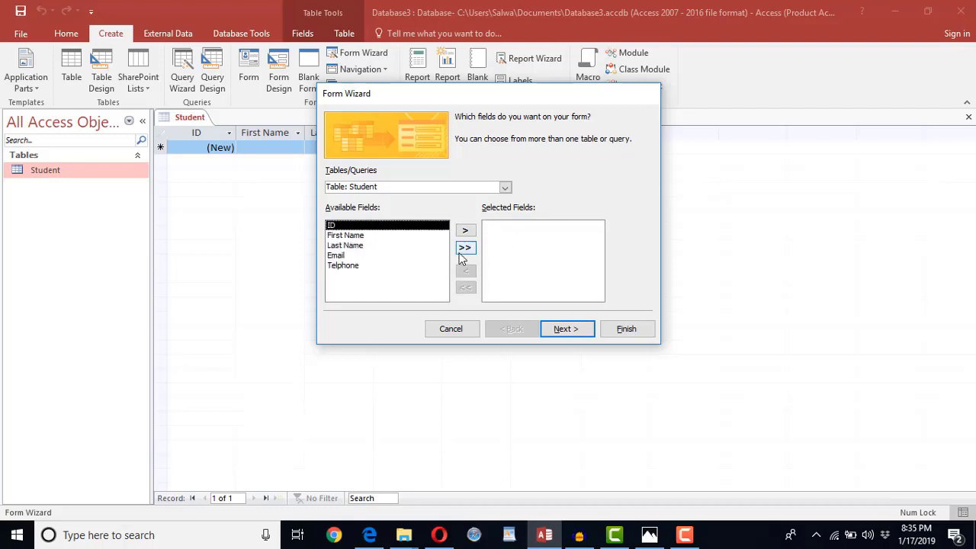
pyautogui.click(465, 249)
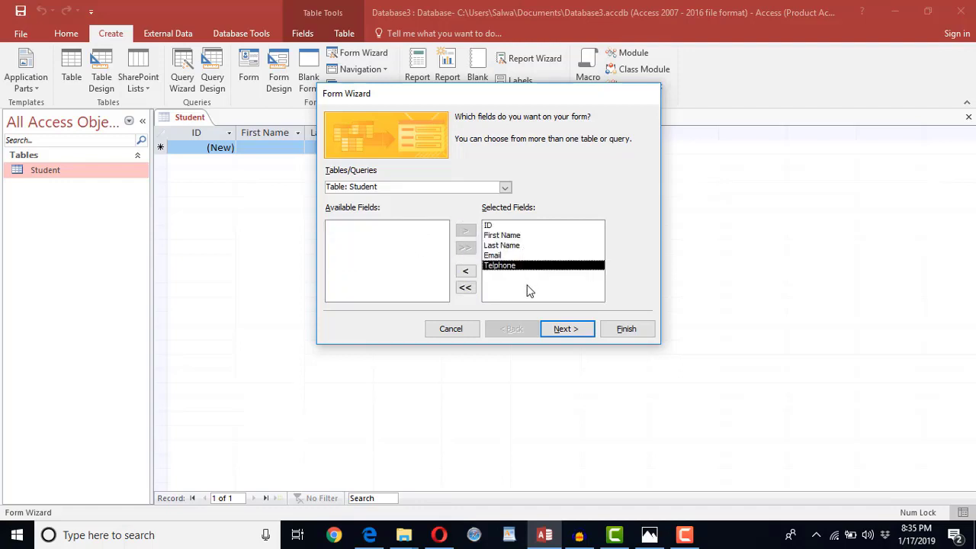
pyautogui.click(466, 289)
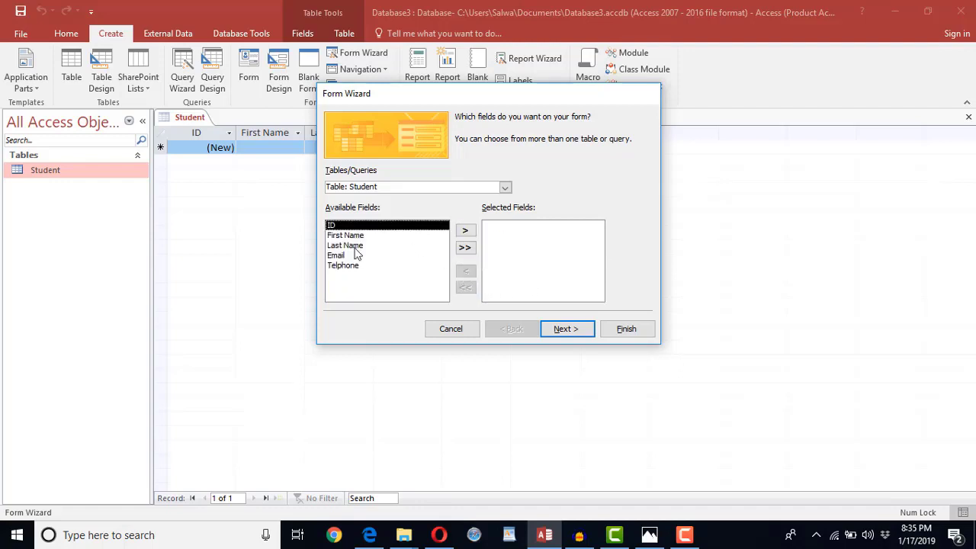
pyautogui.click(467, 248)
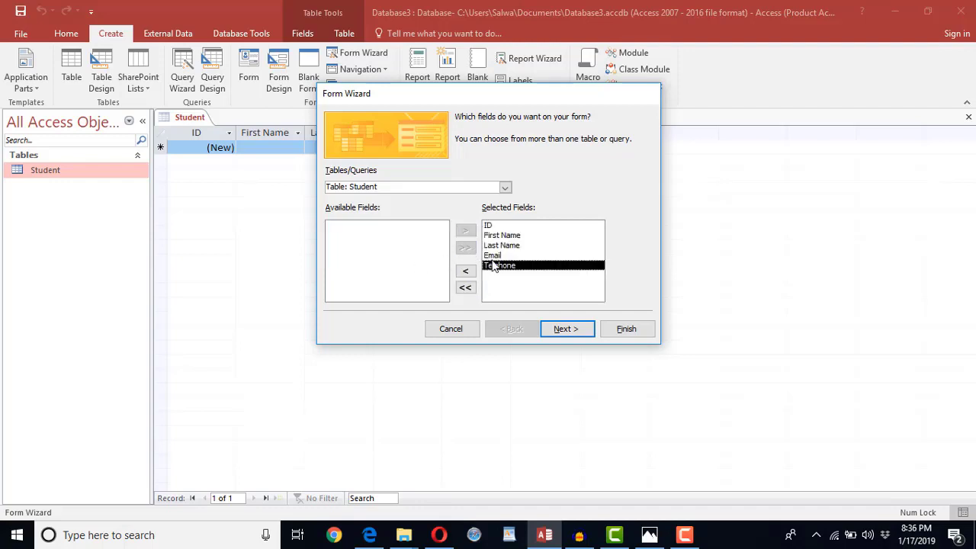
pyautogui.click(576, 336)
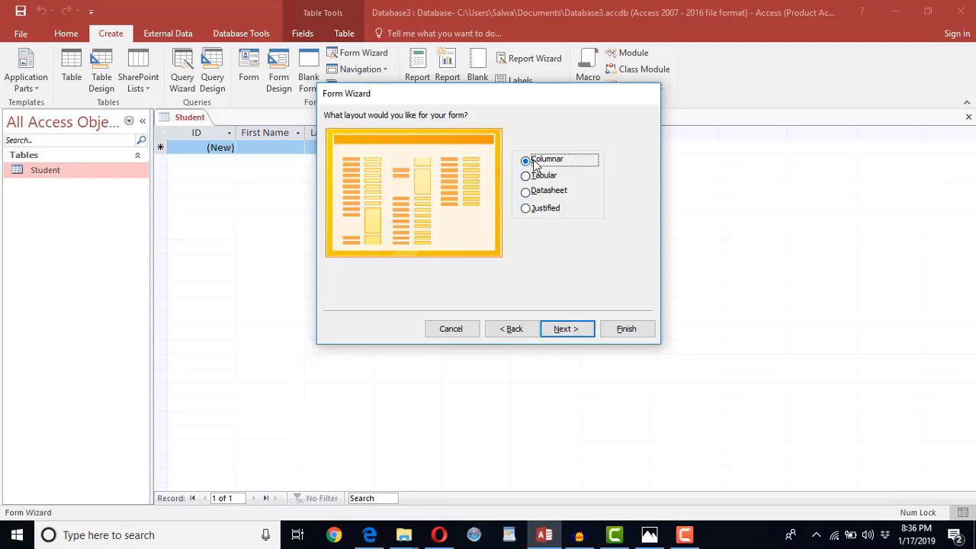
# - Keep the Columnar layout and finish the form titled Student, opening it
pyautogui.click(572, 330)
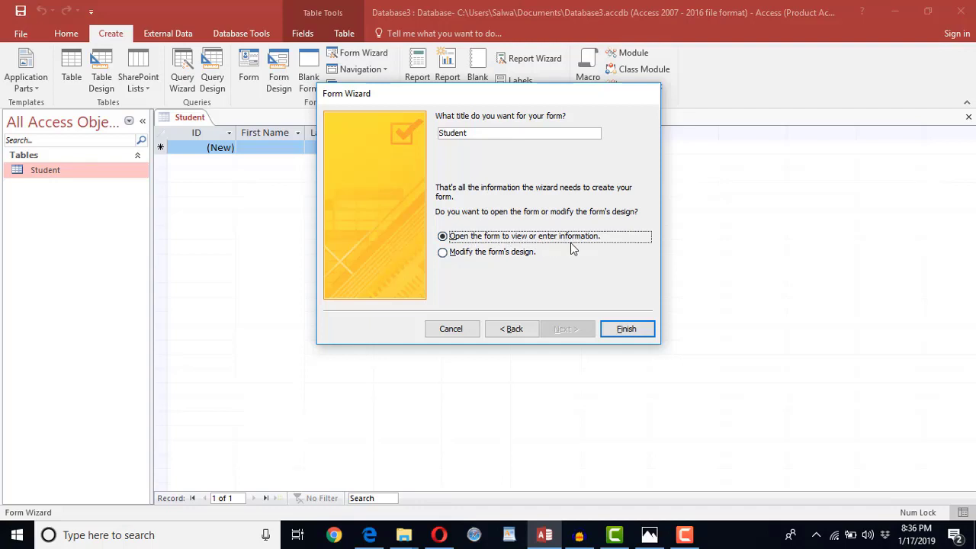
pyautogui.click(616, 329)
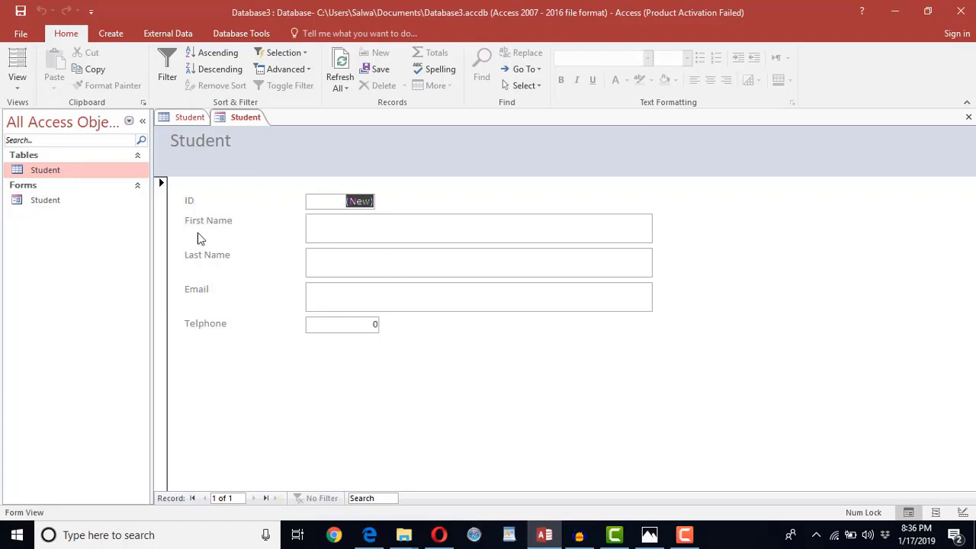
# - Enter a student's first name, last name, e-mail and phone number, then try advancing to the next record
pyautogui.click(187, 116)
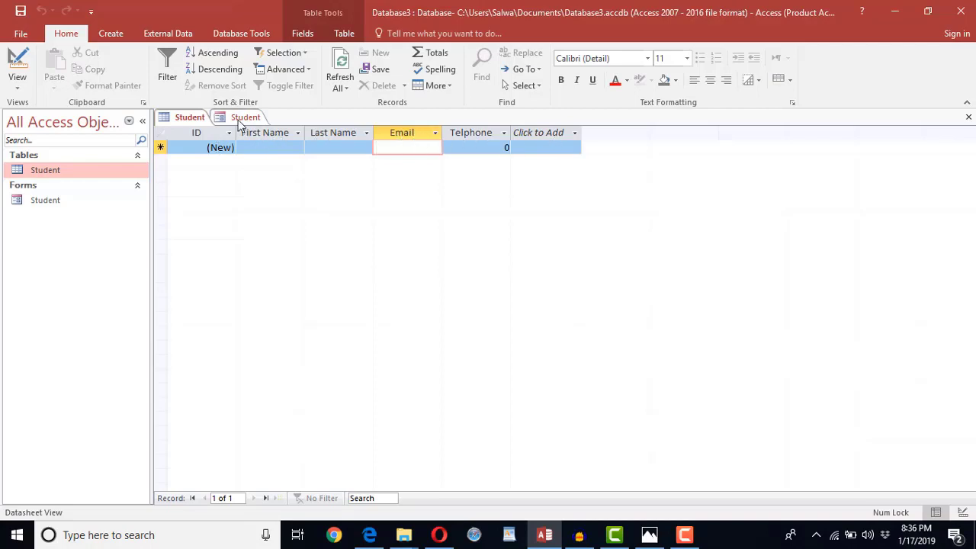
pyautogui.click(244, 117)
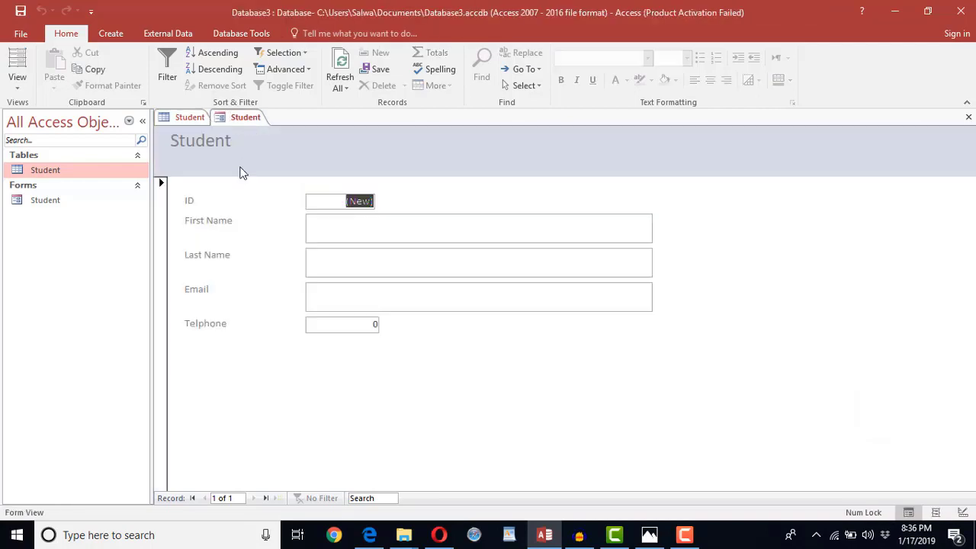
pyautogui.click(357, 227)
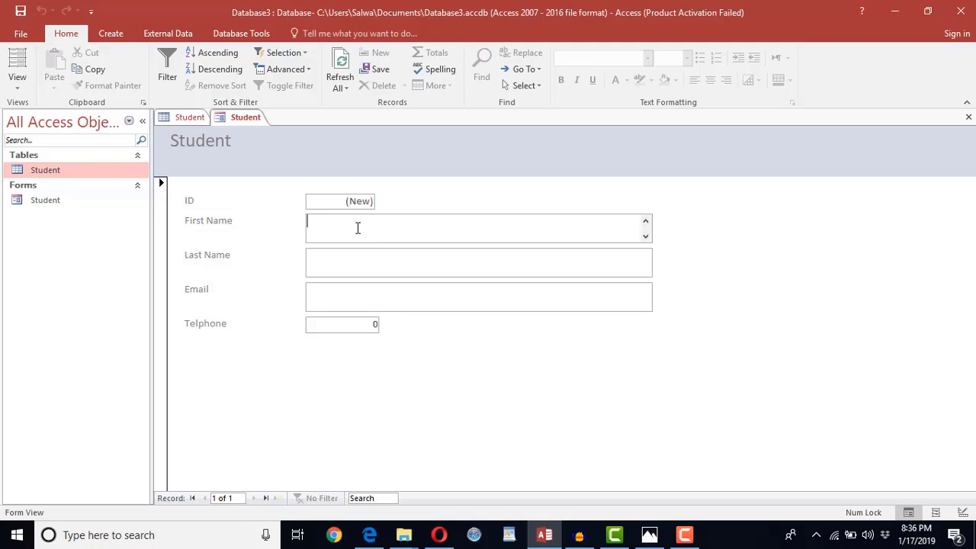
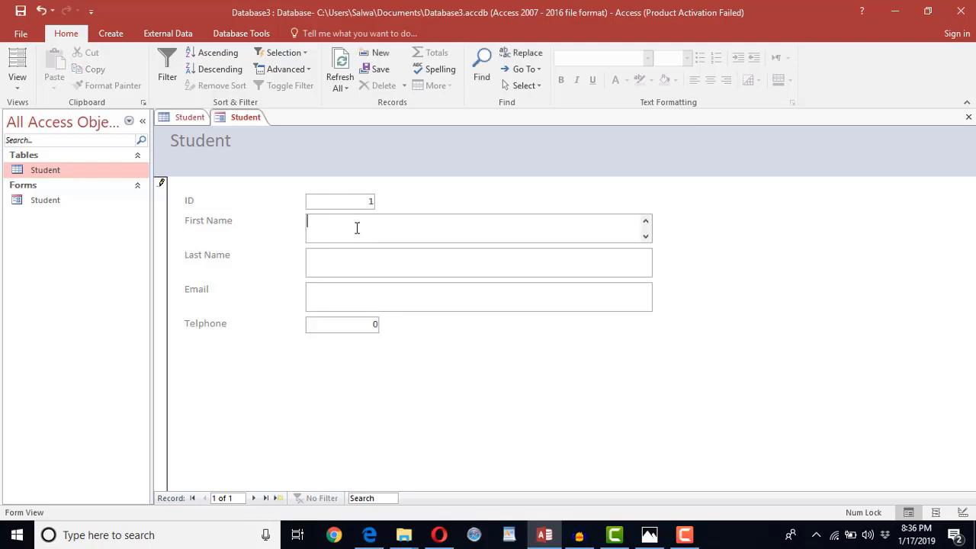
pyautogui.press('Tab')
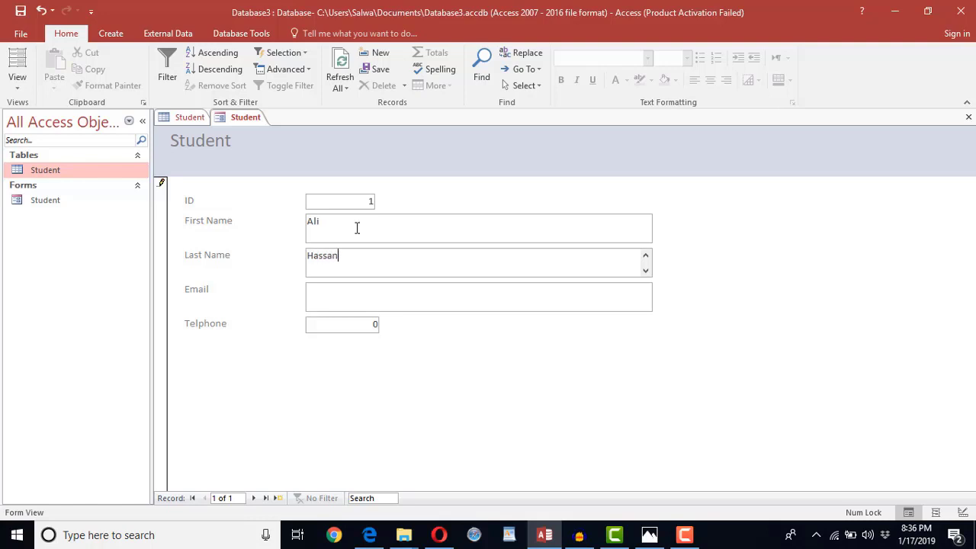
pyautogui.press('Tab')
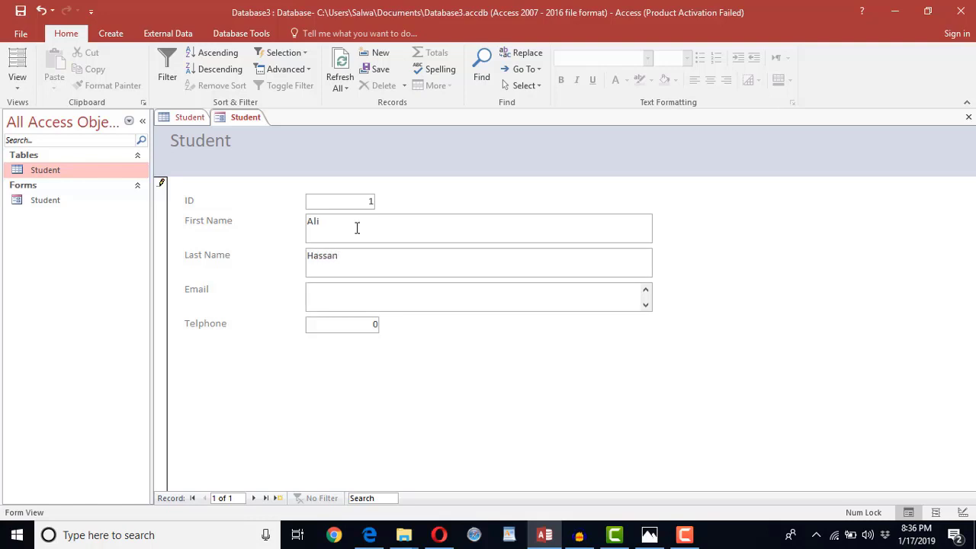
pyautogui.press('Tab')
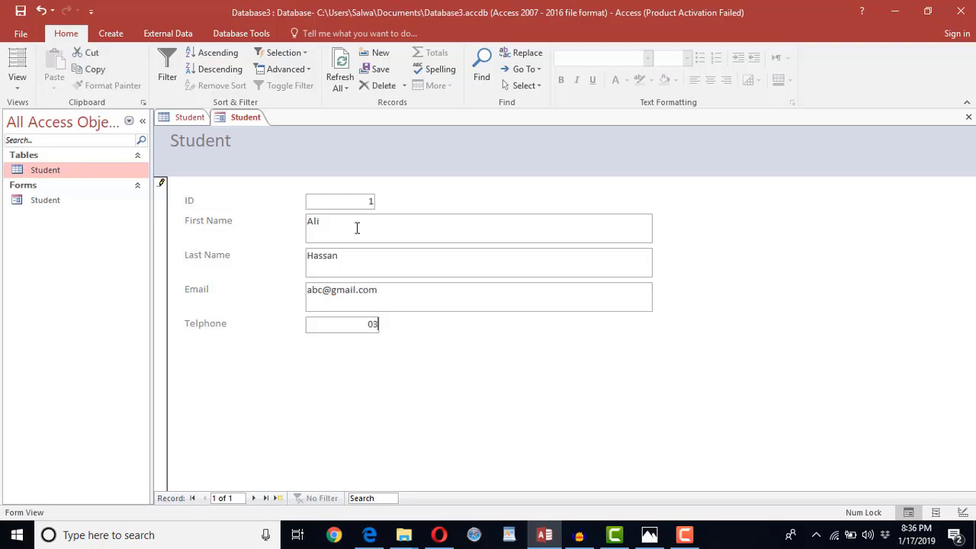
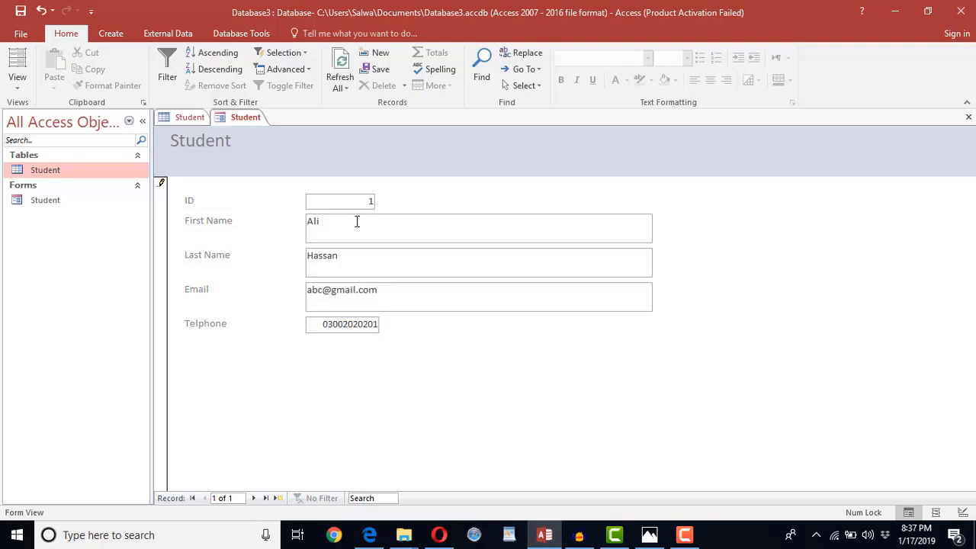
pyautogui.click(254, 498)
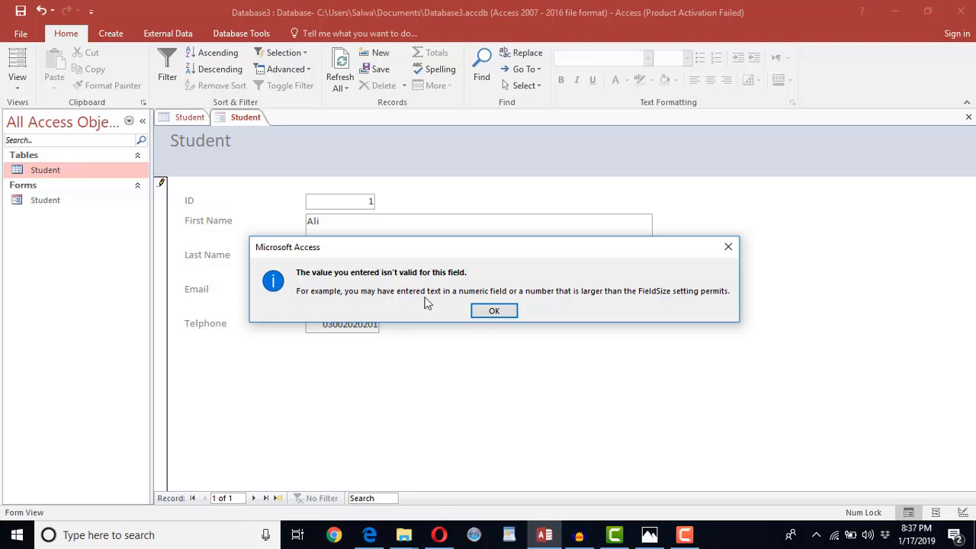
# - Dismiss the invalid-value errors, keeping the form open rather than discarding the record
pyautogui.click(494, 311)
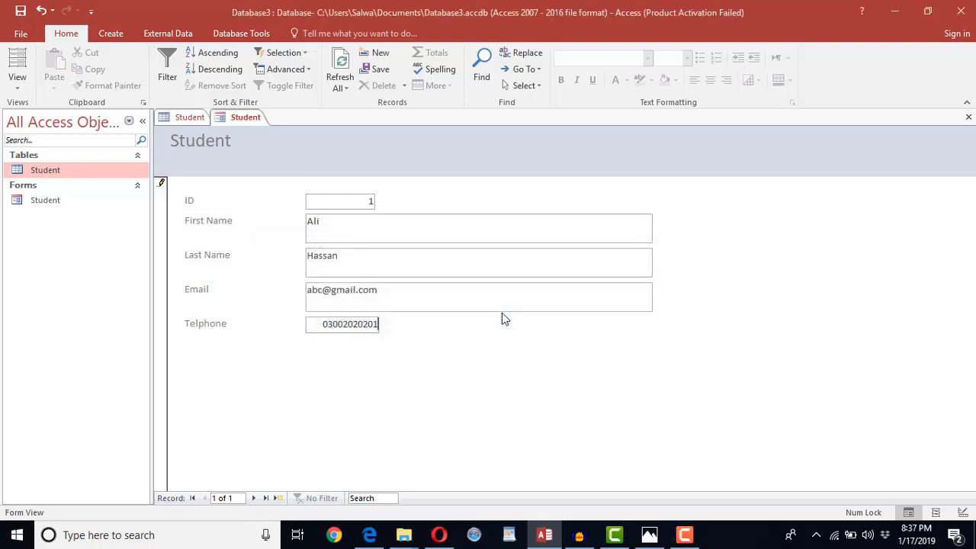
pyautogui.click(188, 116)
pyautogui.click(244, 117)
pyautogui.click(968, 117)
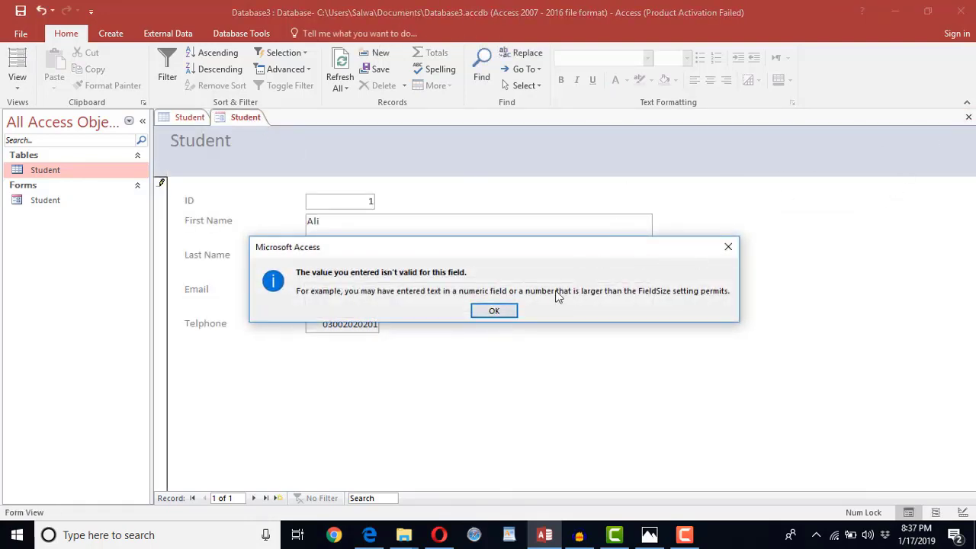
pyautogui.click(495, 311)
pyautogui.click(523, 320)
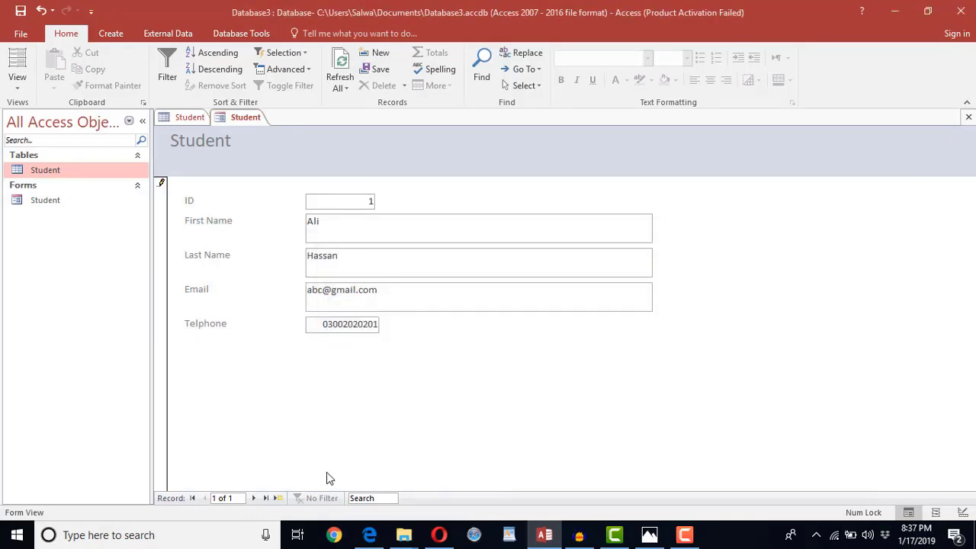
pyautogui.click(279, 498)
pyautogui.click(496, 310)
# - Delete the entered telephone, e-mail, last name and first name values
pyautogui.moveTo(318, 324); pyautogui.dragTo(409, 330)
pyautogui.press('Delete')
pyautogui.moveTo(391, 289); pyautogui.dragTo(295, 292)
pyautogui.press('Delete')
pyautogui.moveTo(349, 254); pyautogui.dragTo(297, 259)
pyautogui.press('Delete')
pyautogui.moveTo(328, 221); pyautogui.dragTo(285, 224)
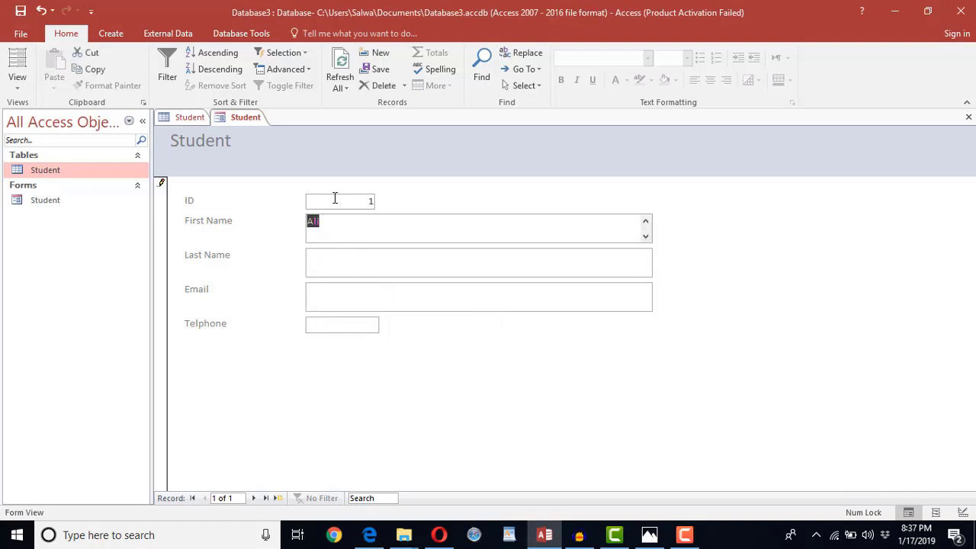
pyautogui.moveTo(333, 198); pyautogui.dragTo(392, 204)
pyautogui.moveTo(333, 222); pyautogui.dragTo(283, 227)
pyautogui.press('Delete')
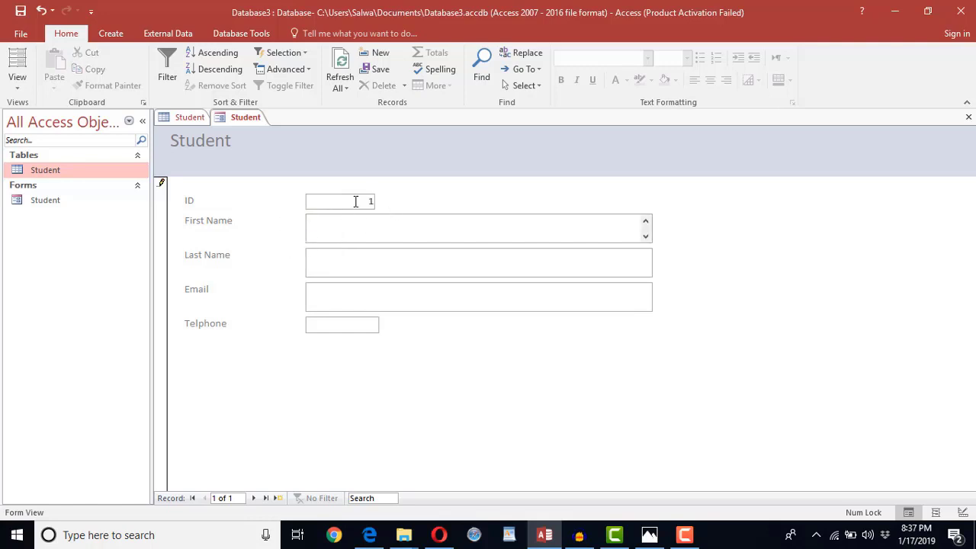
# - Advance the cleared form to a new blank record, 2 of 2
pyautogui.moveTo(355, 201); pyautogui.dragTo(385, 204)
pyautogui.press('Delete')
pyautogui.click(387, 255)
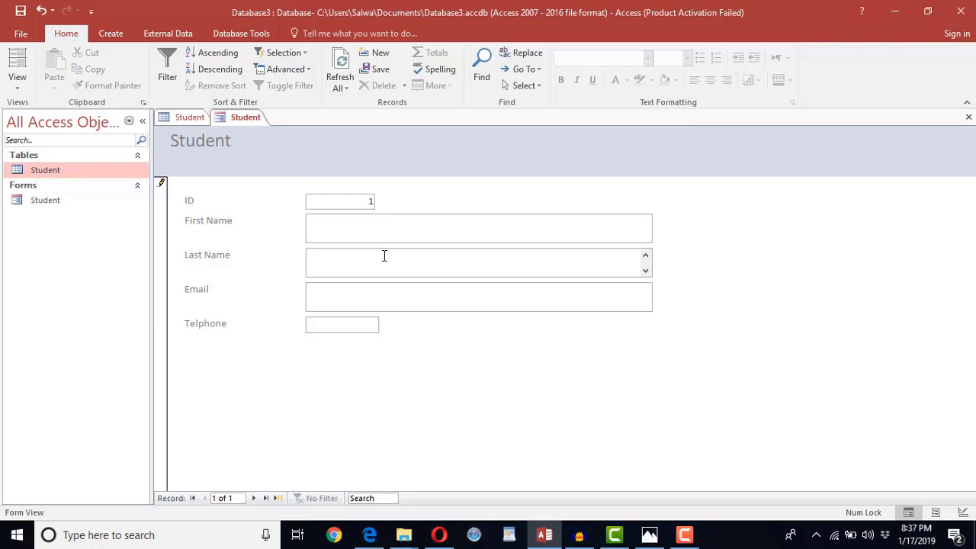
pyautogui.click(277, 497)
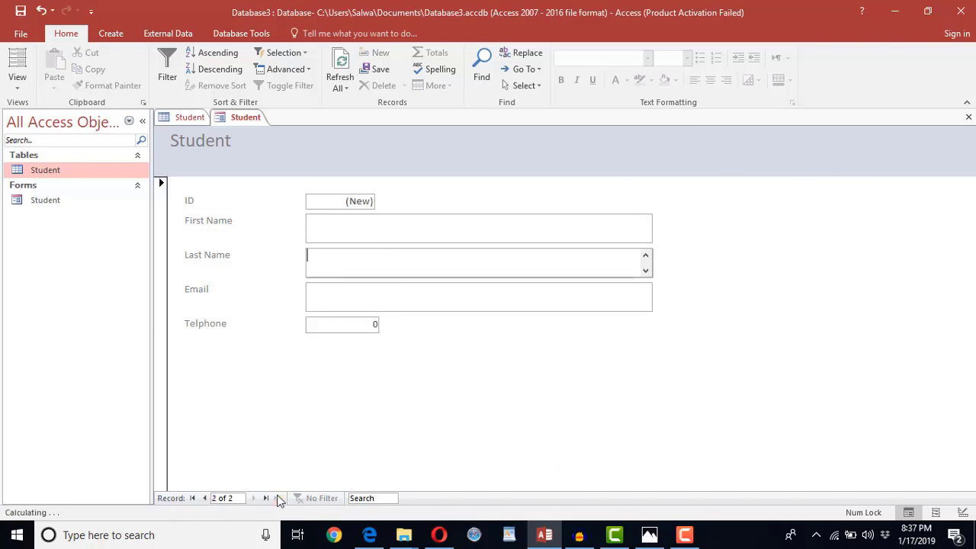
# - Close the Student form and open the Student table in Design View
pyautogui.click(967, 121)
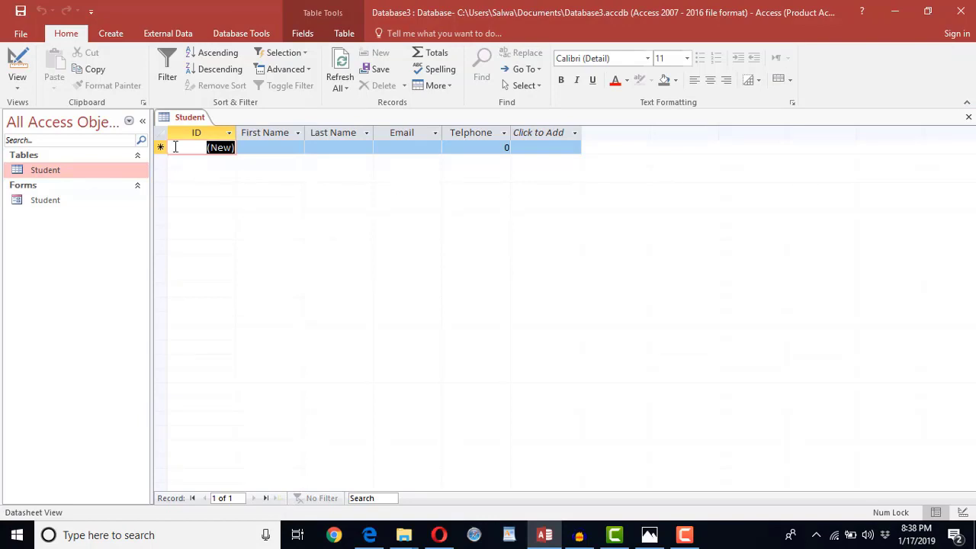
pyautogui.click(24, 84)
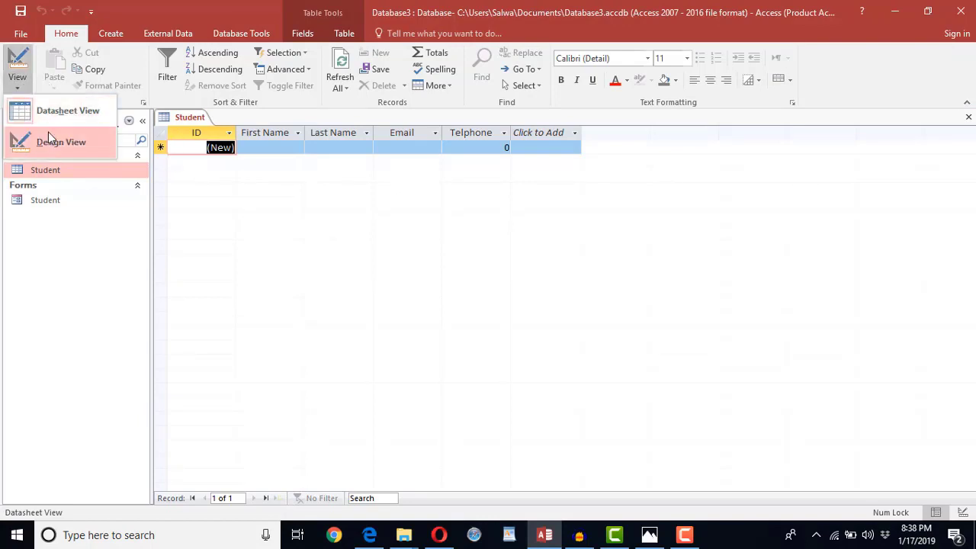
pyautogui.click(48, 132)
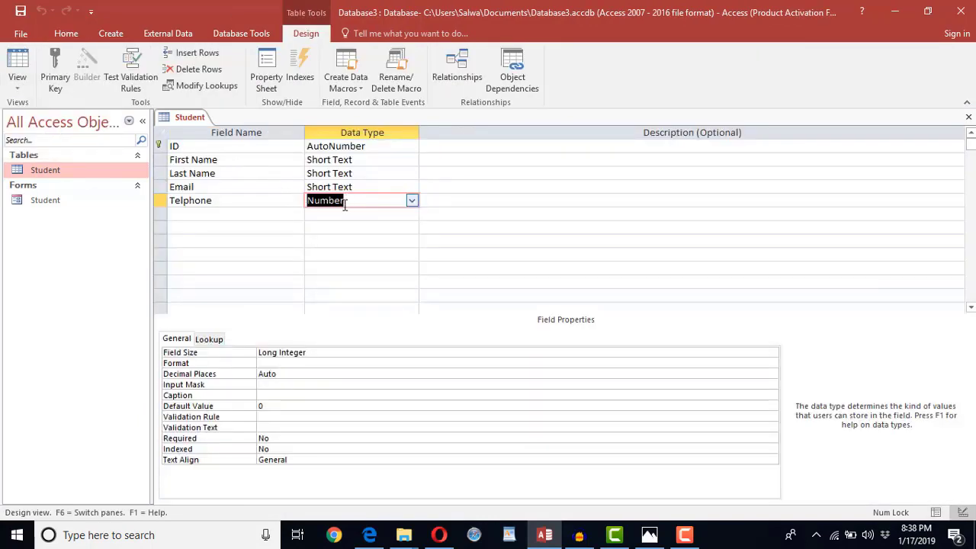
# - Change the Telphone field's data type from Number to Short Text and save the design
pyautogui.click(411, 202)
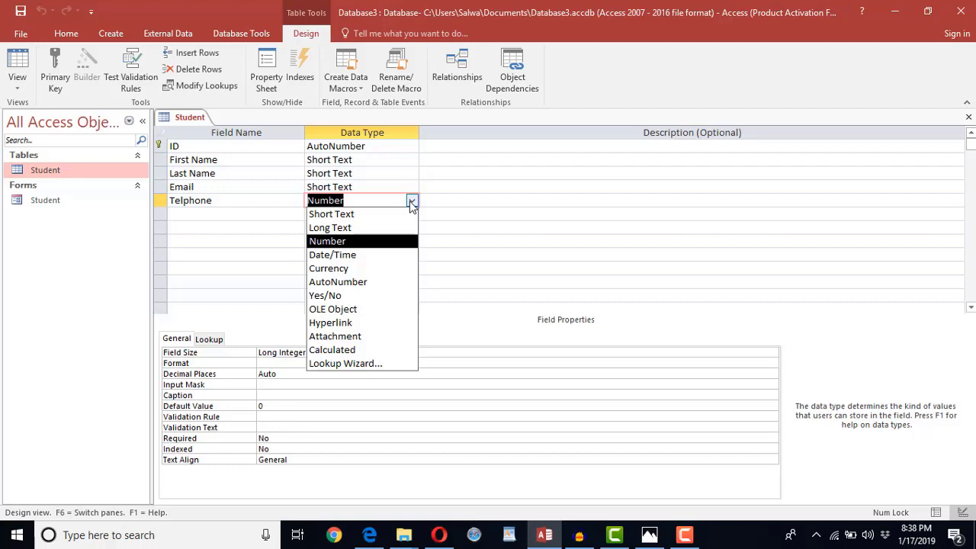
pyautogui.click(409, 214)
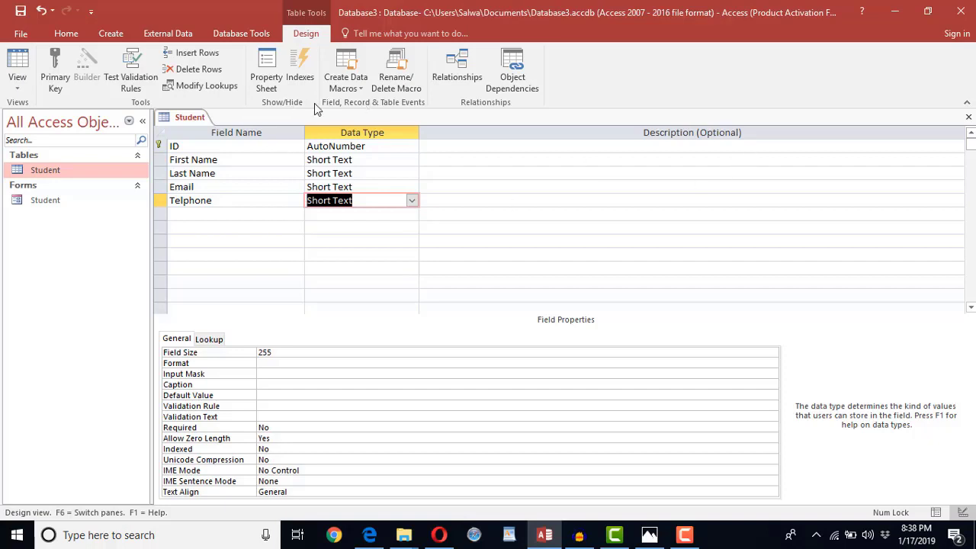
pyautogui.click(968, 117)
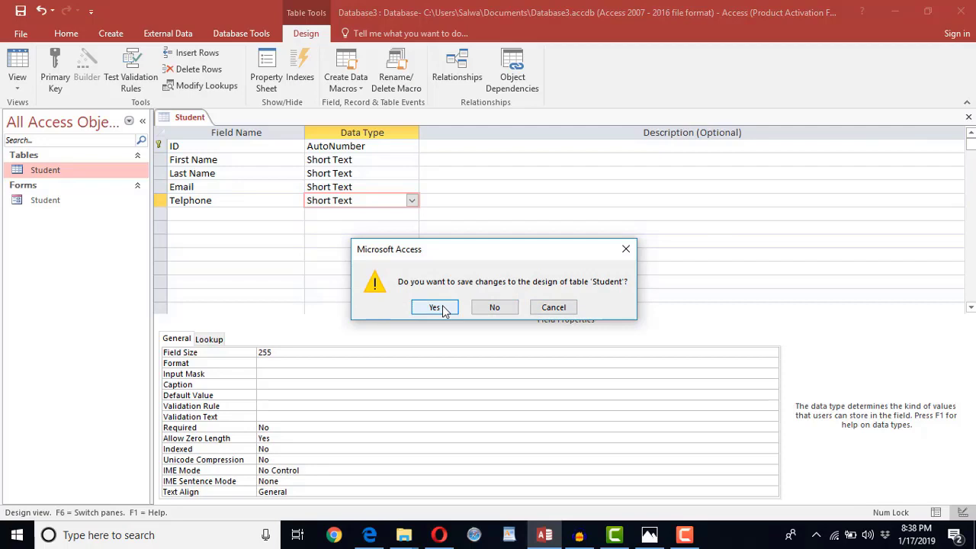
pyautogui.click(445, 309)
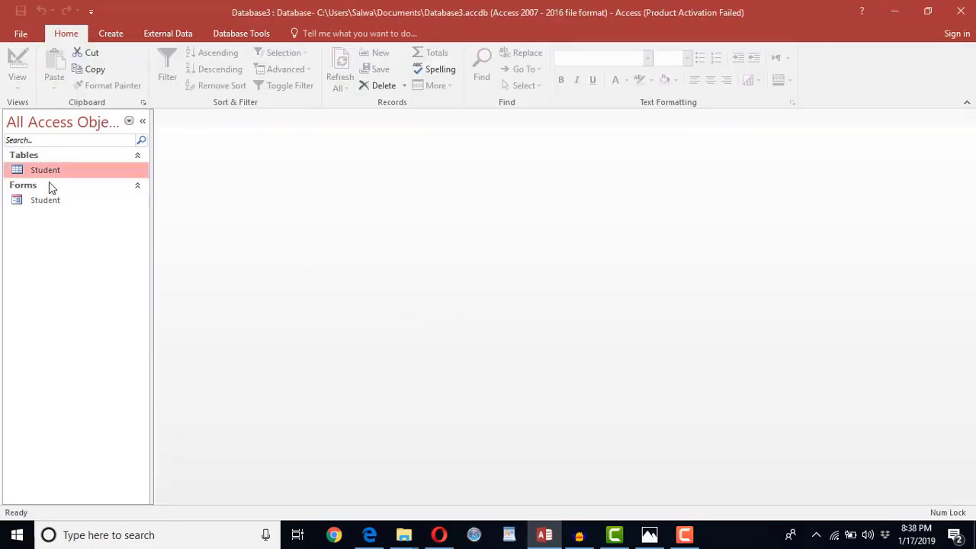
# - Open the Student table datasheet and the Student entry form
pyautogui.doubleClick(49, 175)
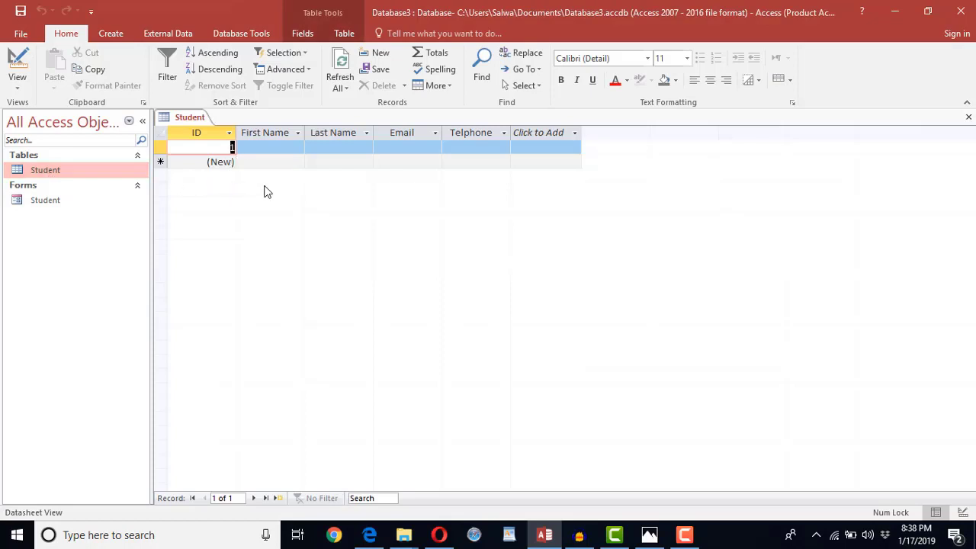
pyautogui.doubleClick(39, 203)
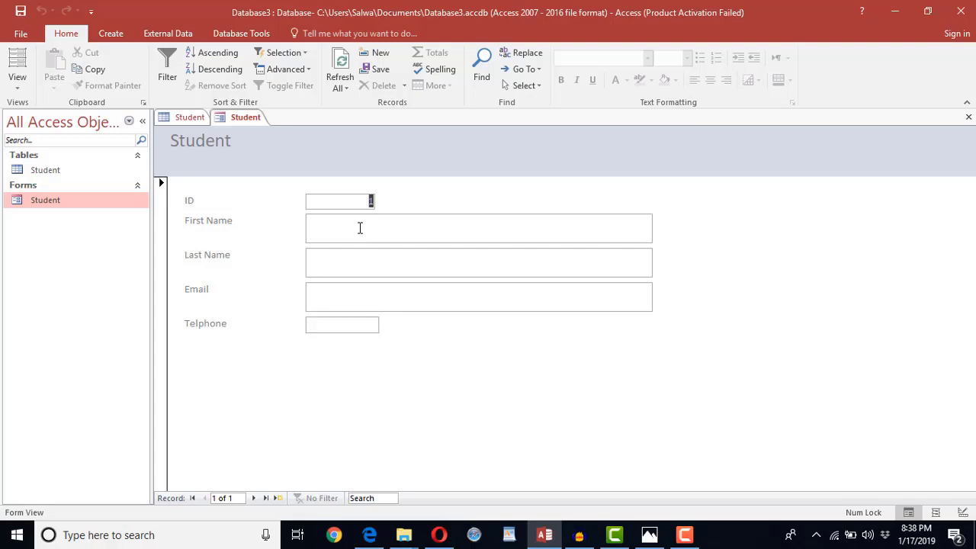
pyautogui.click(363, 229)
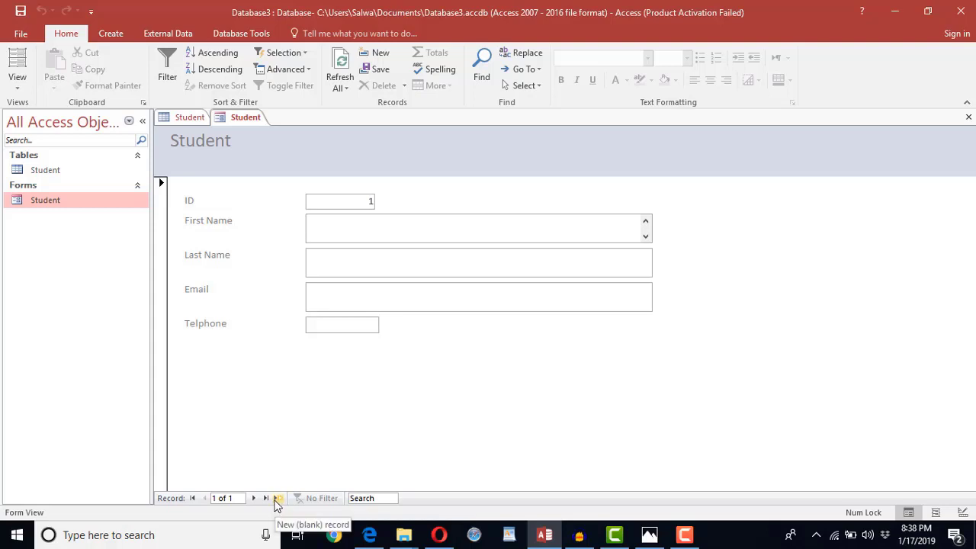
# - Enter a new record with the student's first name, last name, e-mail and phone number, then close the form
pyautogui.click(277, 500)
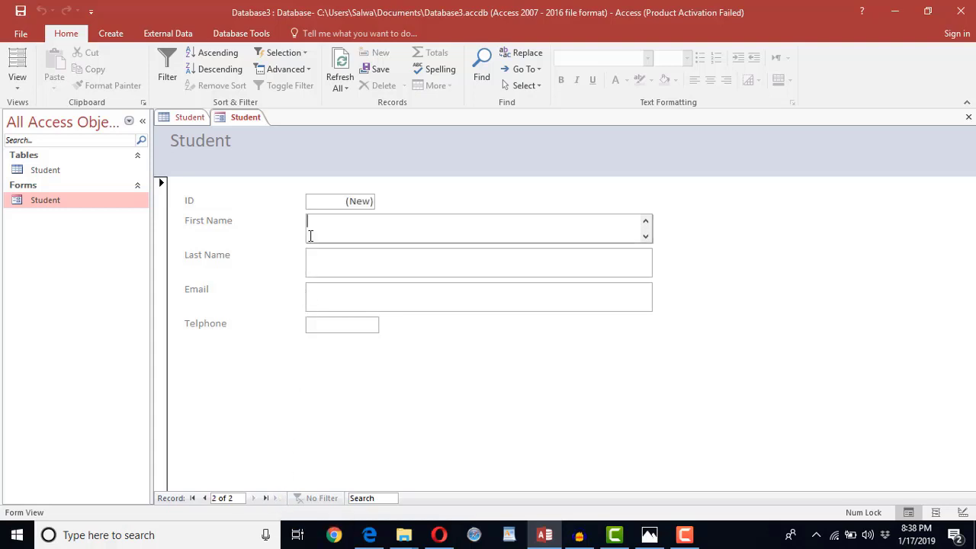
pyautogui.press('Tab')
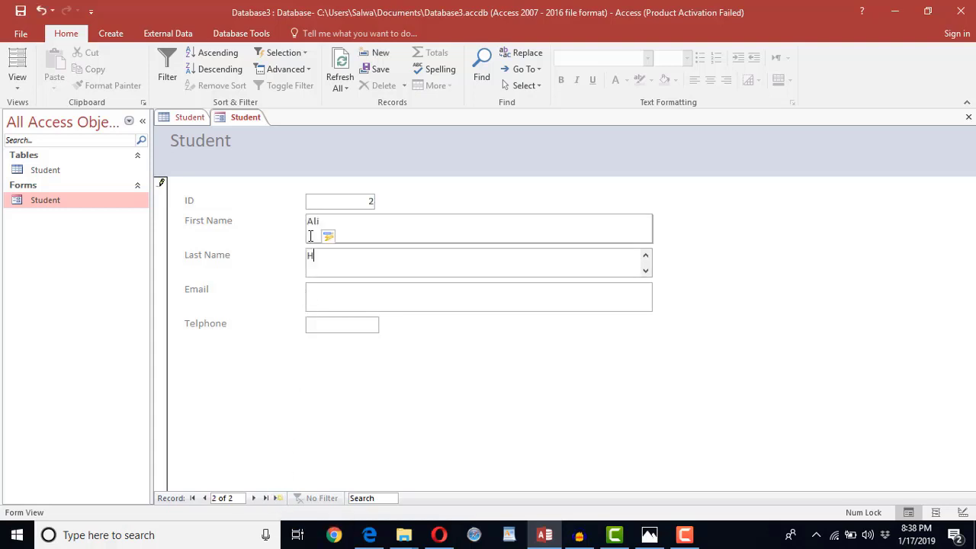
pyautogui.press('Tab')
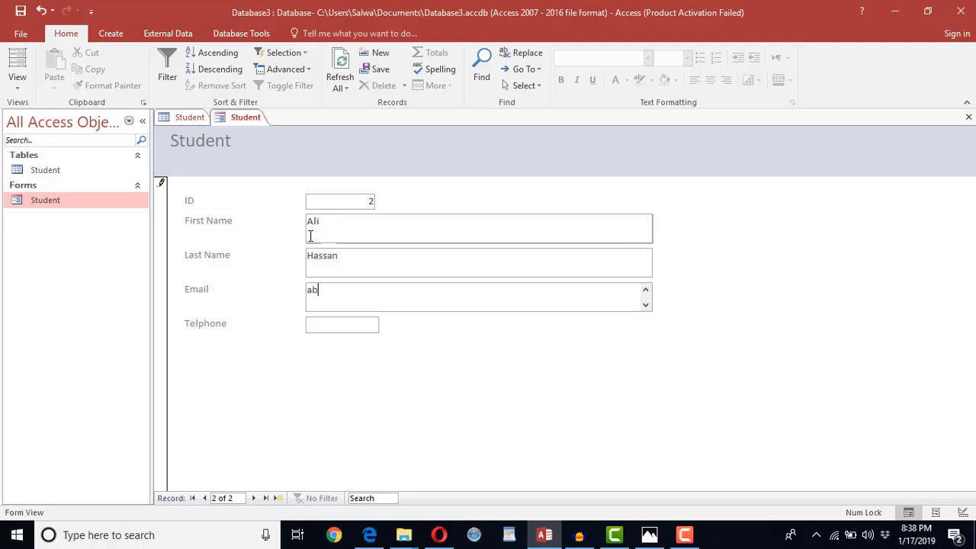
pyautogui.press('Tab')
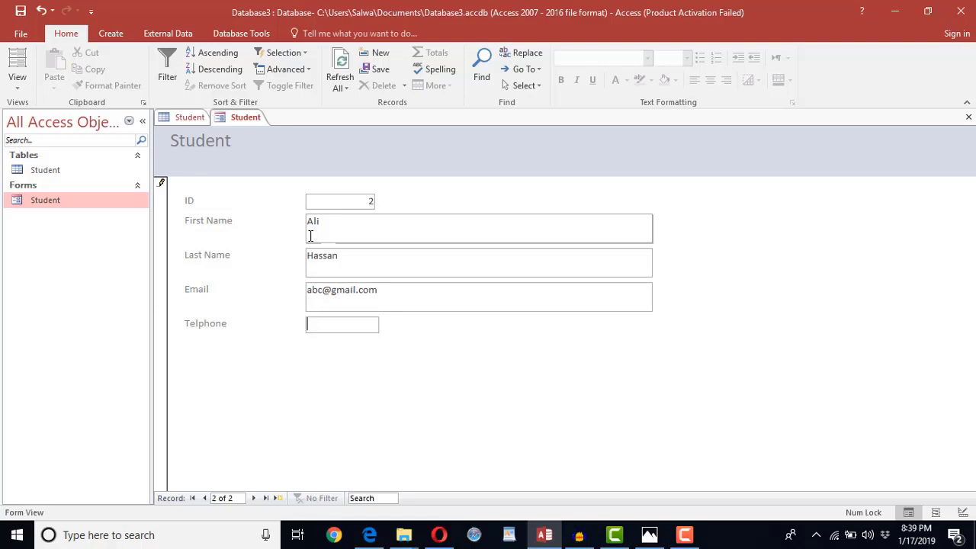
pyautogui.click(255, 497)
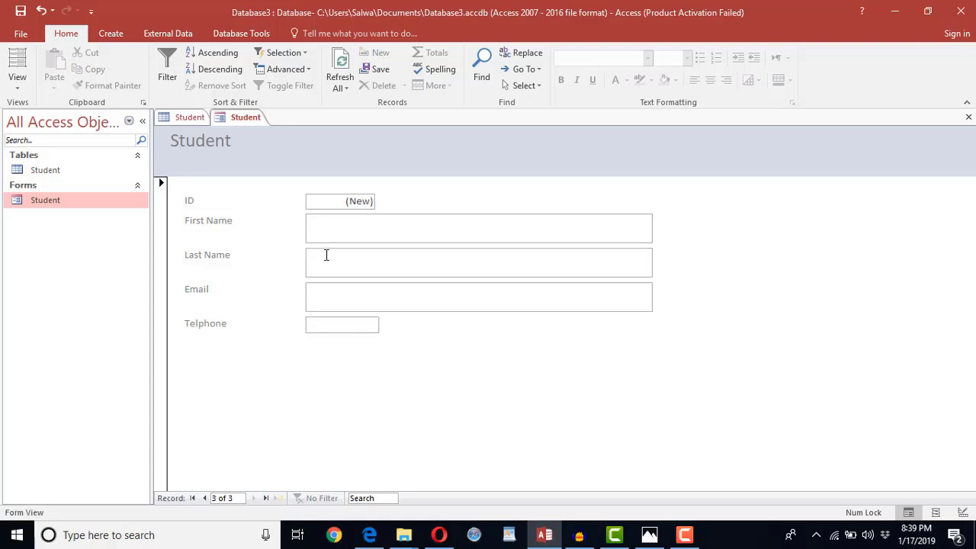
pyautogui.click(968, 117)
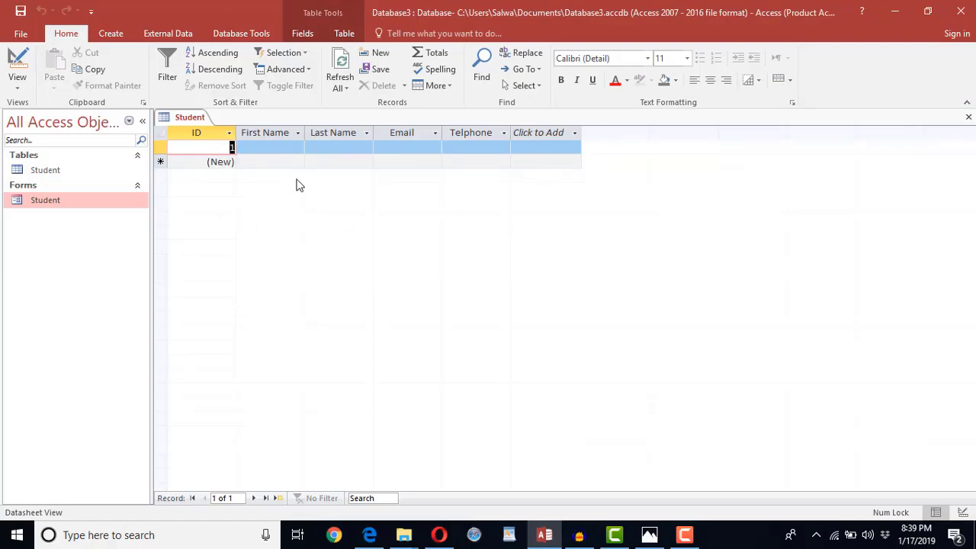
# - Reopen the Student table to verify record 2, then open the Student form
pyautogui.click(967, 118)
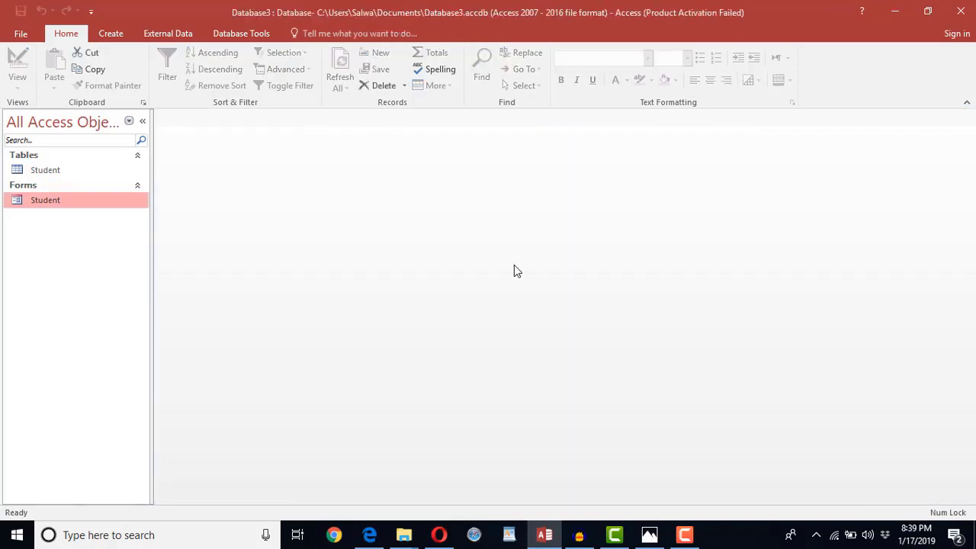
pyautogui.doubleClick(59, 170)
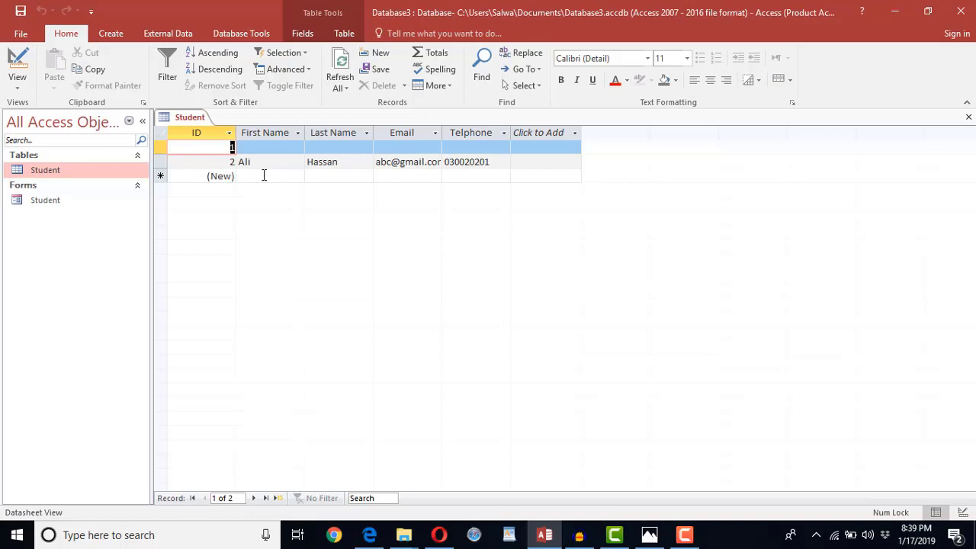
pyautogui.doubleClick(45, 200)
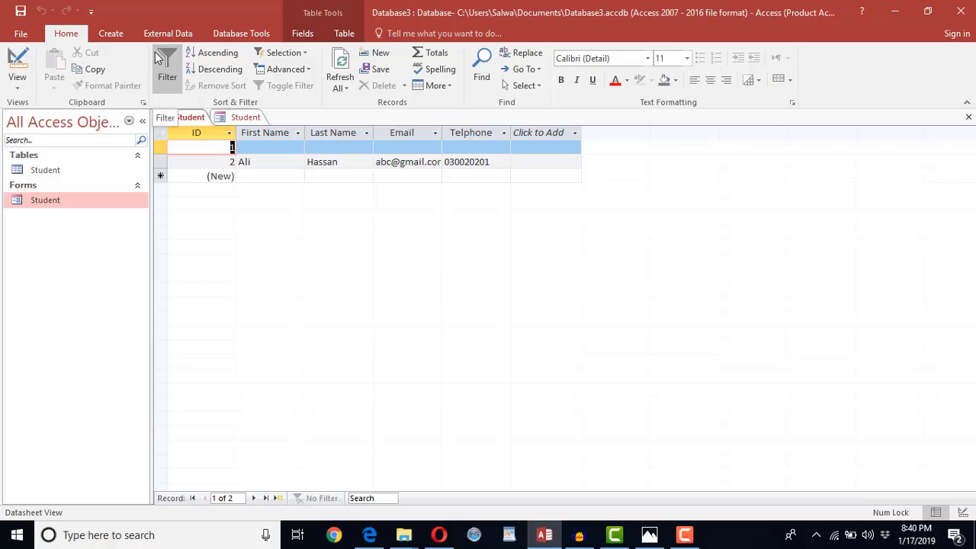
# - Start the Simple Query Wizard with the Student table as its source
pyautogui.click(109, 34)
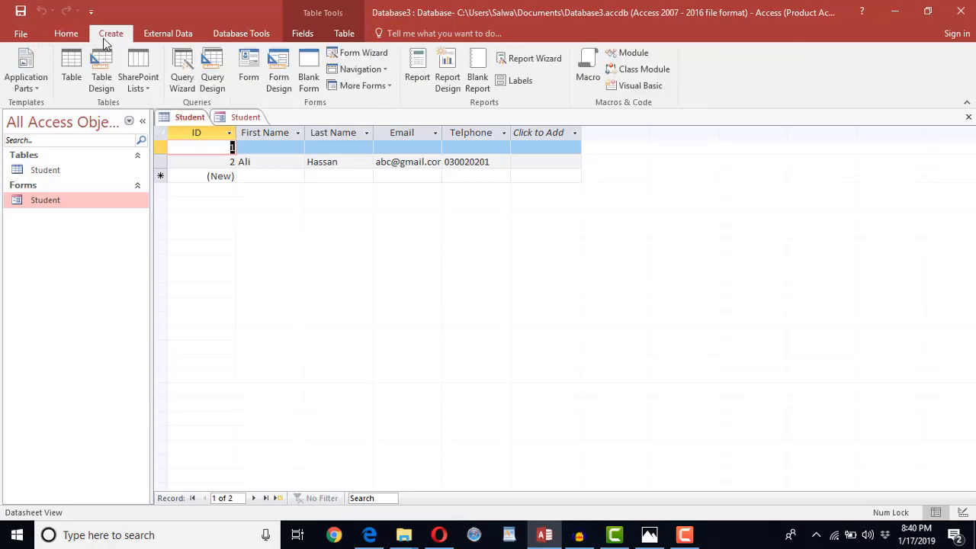
pyautogui.click(191, 90)
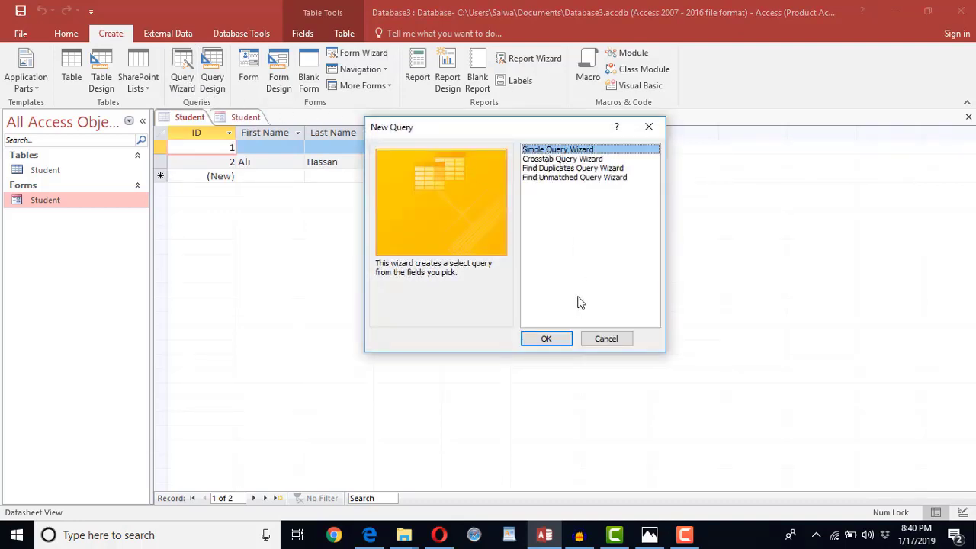
pyautogui.click(557, 342)
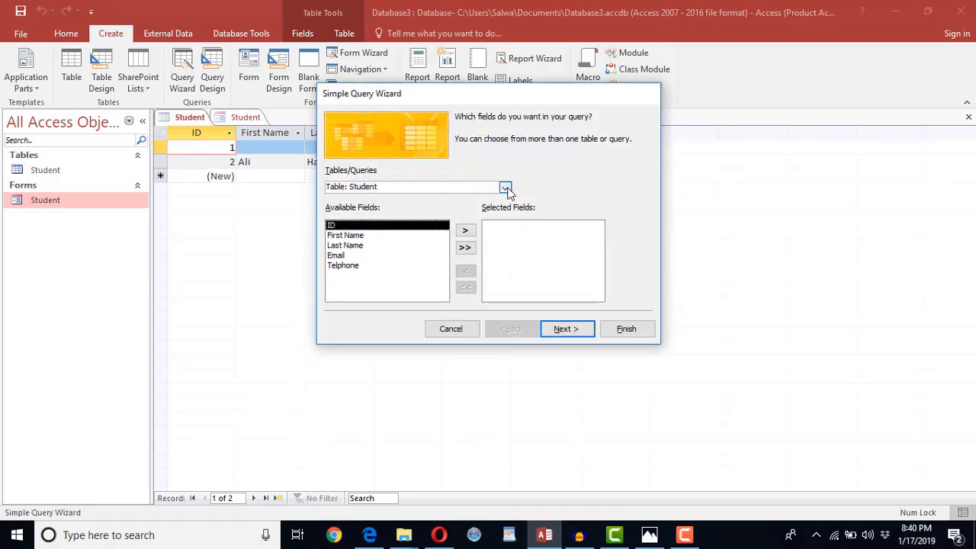
pyautogui.click(505, 188)
pyautogui.click(506, 187)
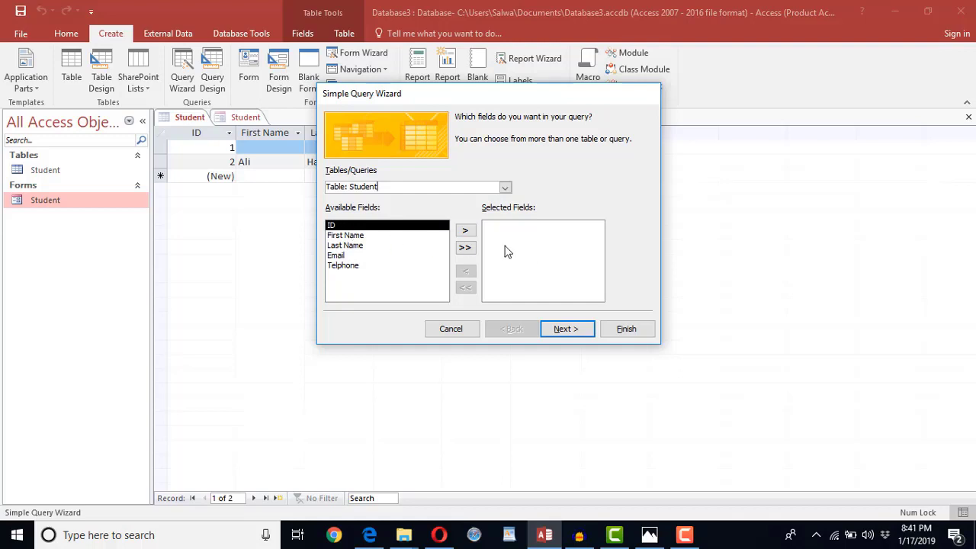
# - Add the ID, First Name and Email fields and finish the query as Student Query
pyautogui.click(465, 231)
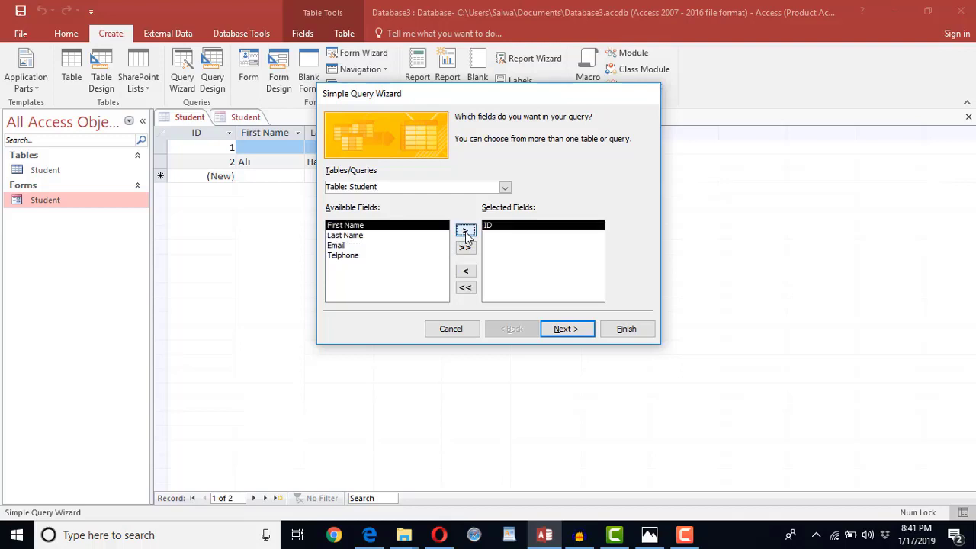
pyautogui.click(465, 231)
pyautogui.click(373, 244)
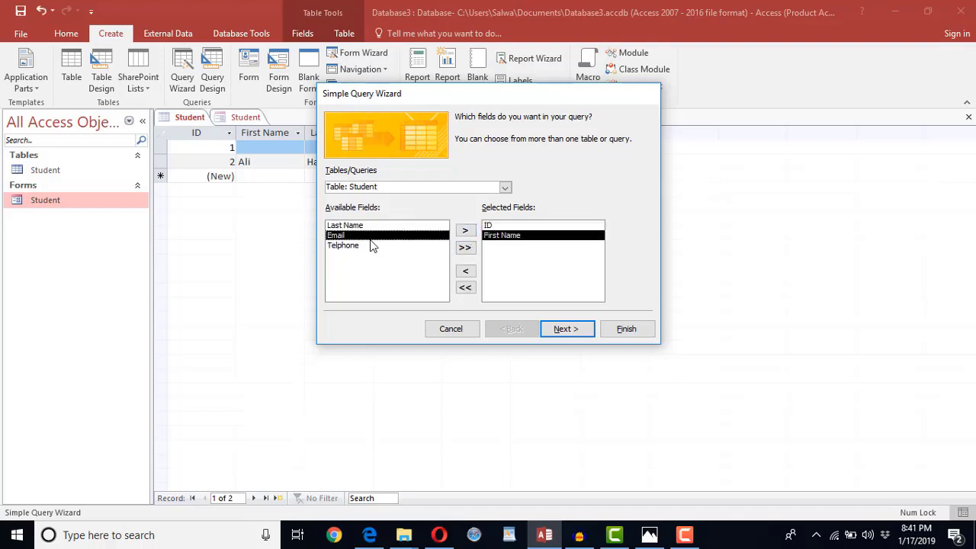
pyautogui.click(466, 232)
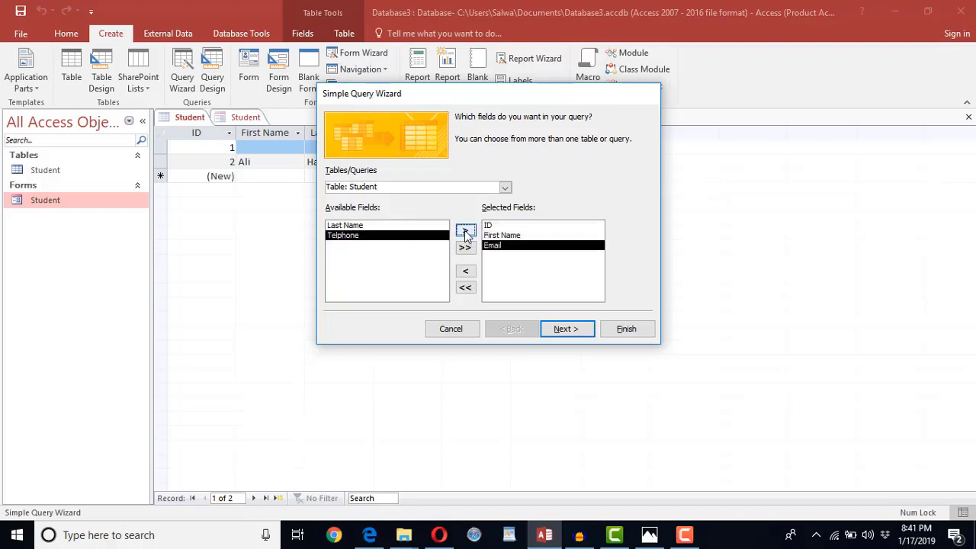
pyautogui.click(556, 330)
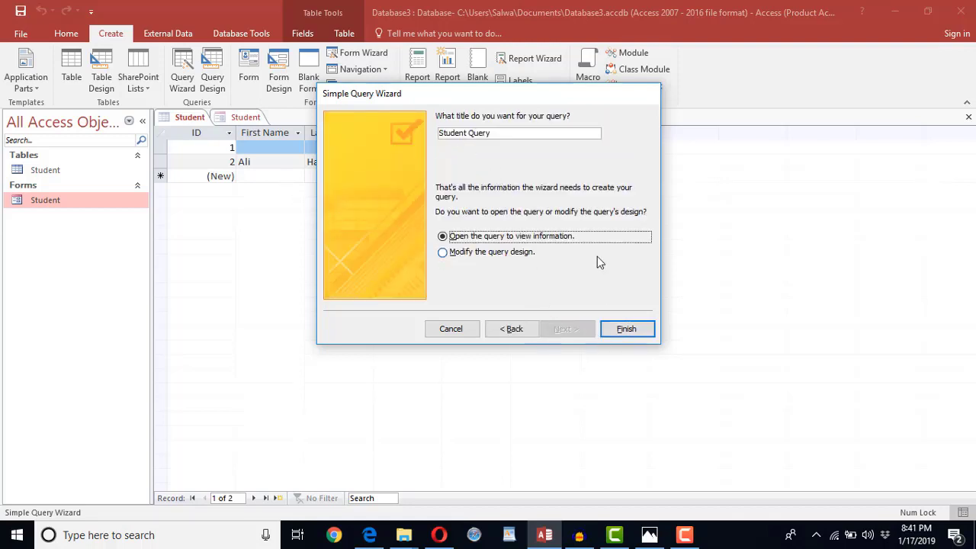
pyautogui.click(621, 331)
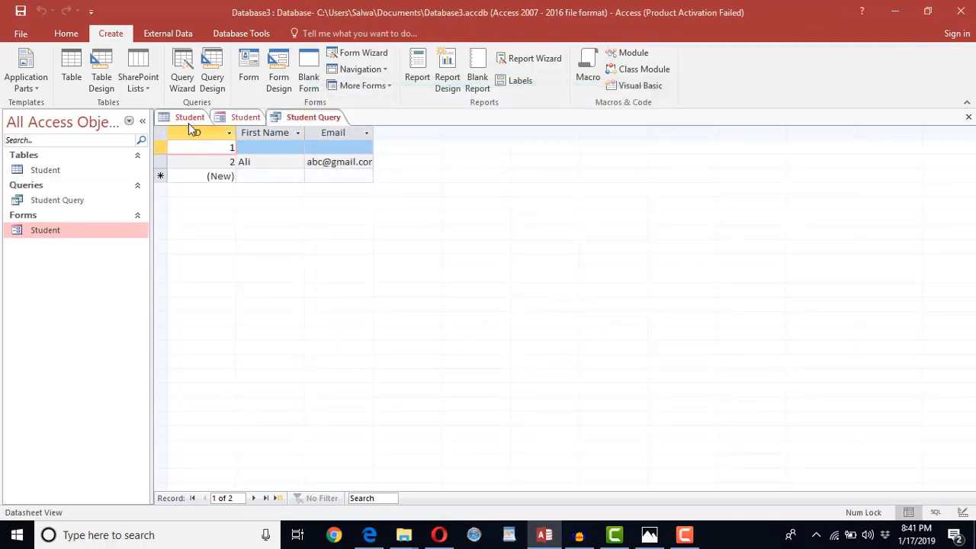
pyautogui.click(187, 118)
pyautogui.click(290, 120)
pyautogui.click(185, 120)
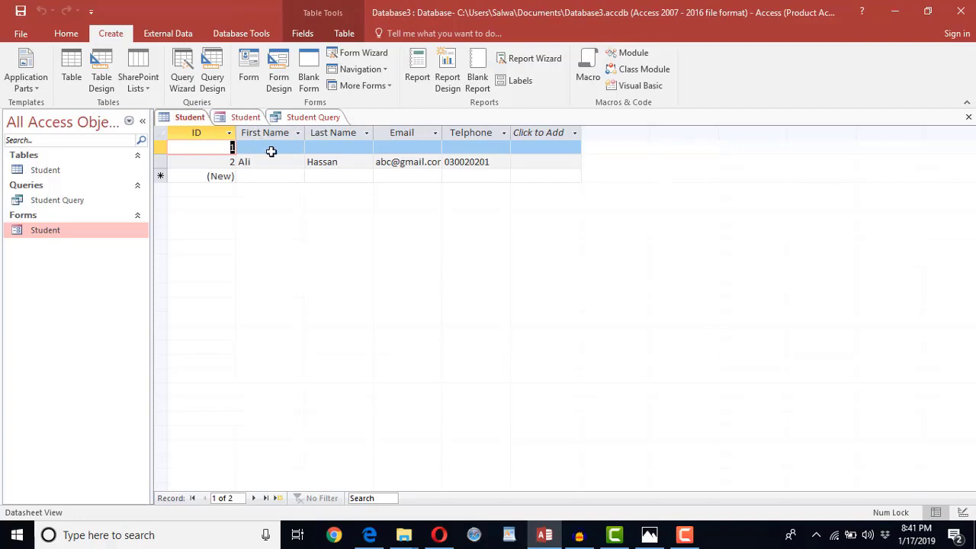
pyautogui.click(321, 119)
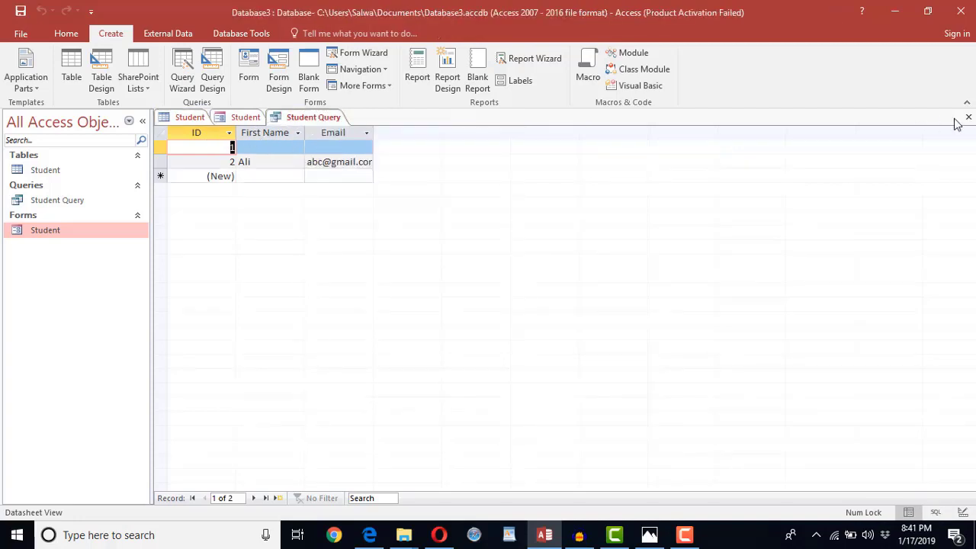
pyautogui.click(968, 116)
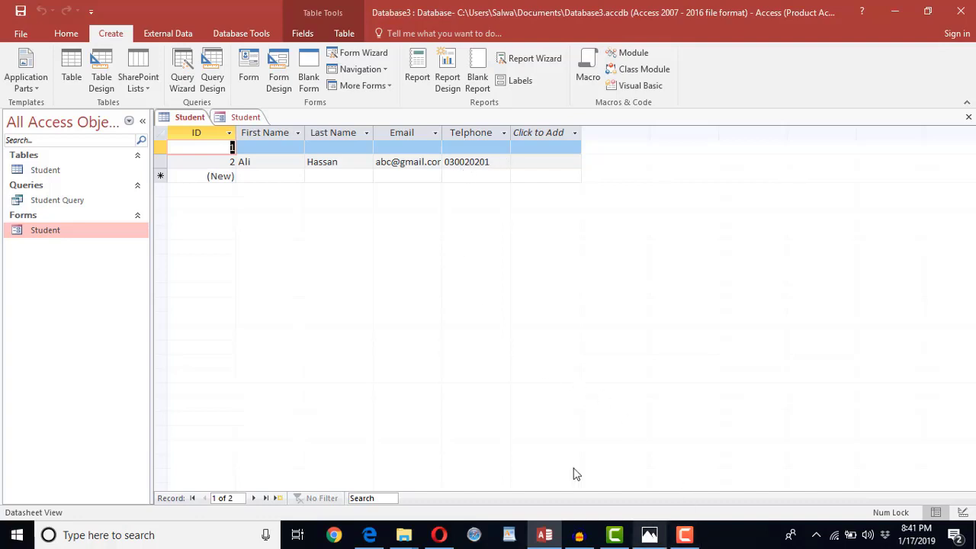
pyautogui.doubleClick(65, 203)
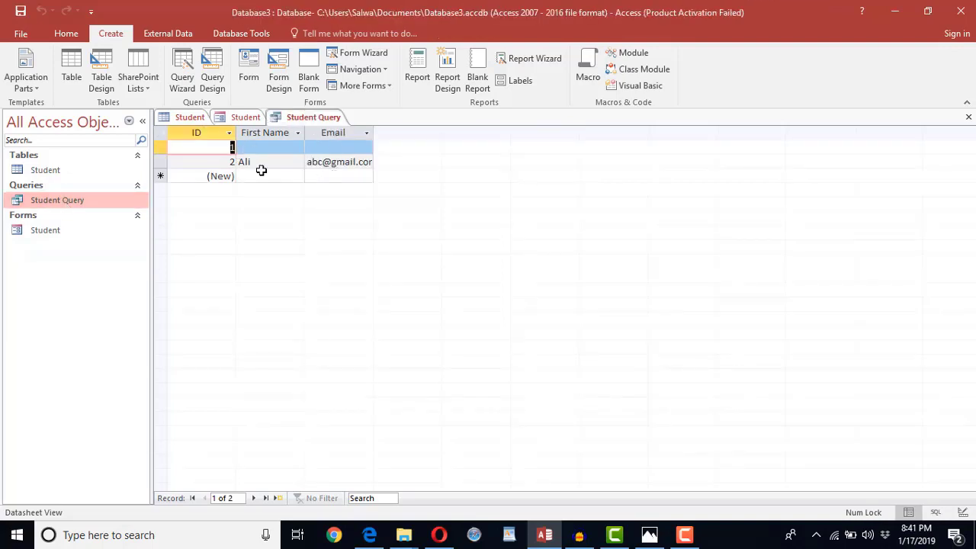